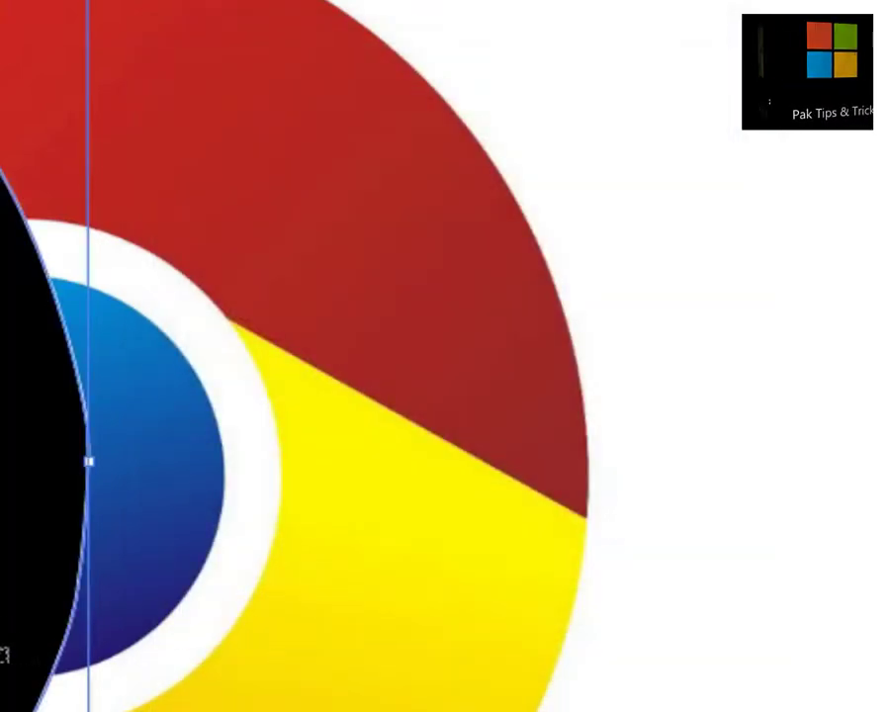
- Rotate the copied black segment to lie nearly horizontal and flip it vertically so its outer curve faces up
drag(2, 629, 450, 711)
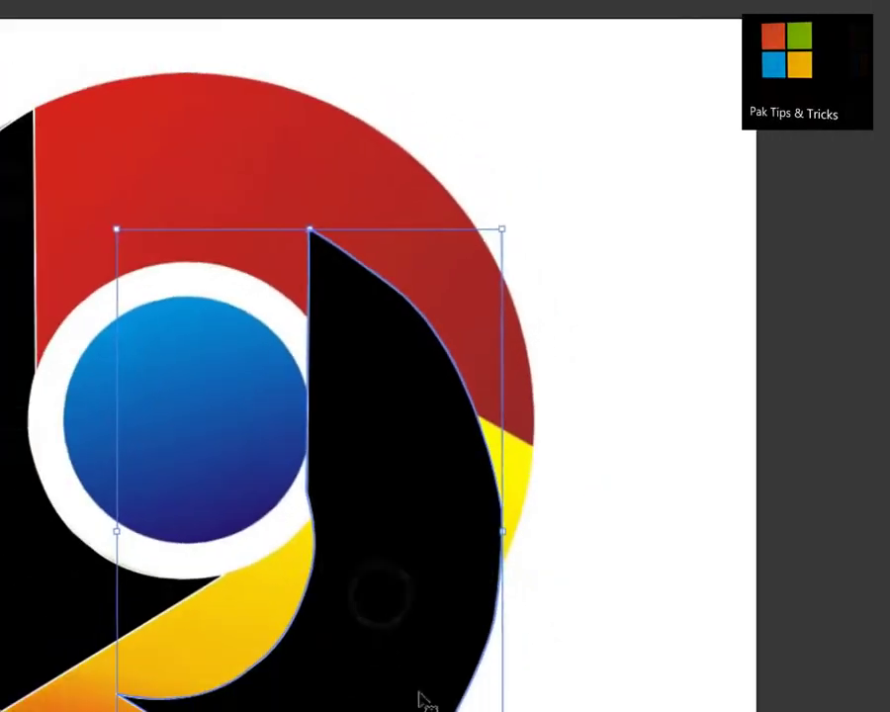
drag(420, 526, 443, 464)
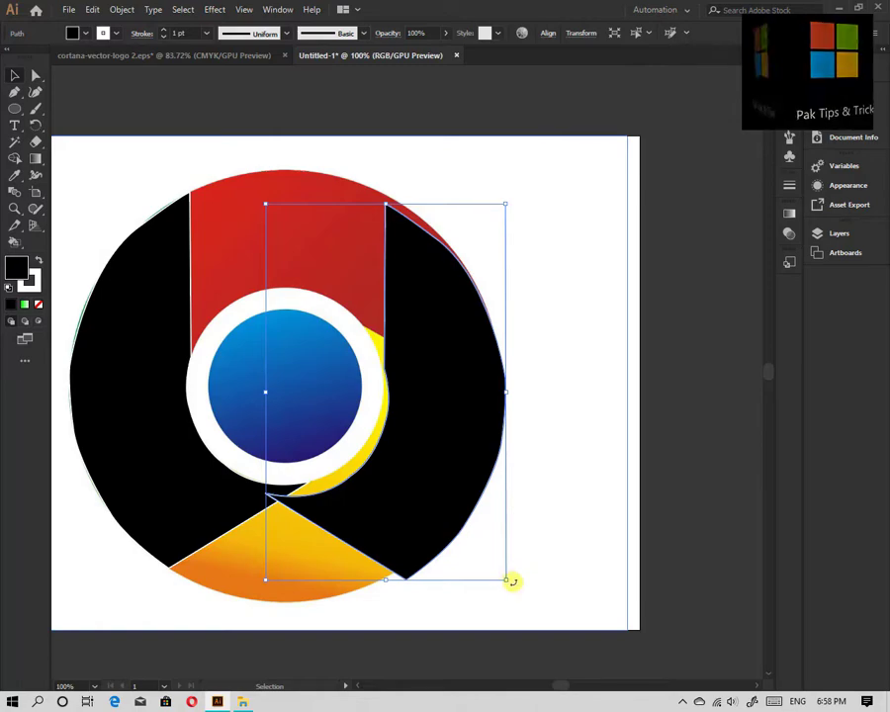
mouse_move(514, 582)
mouse_down()
mouse_move(498, 590)
mouse_move(366, 582)
mouse_move(89, 452)
mouse_move(231, 318)
mouse_move(75, 413)
mouse_move(95, 537)
mouse_move(138, 585)
mouse_up()
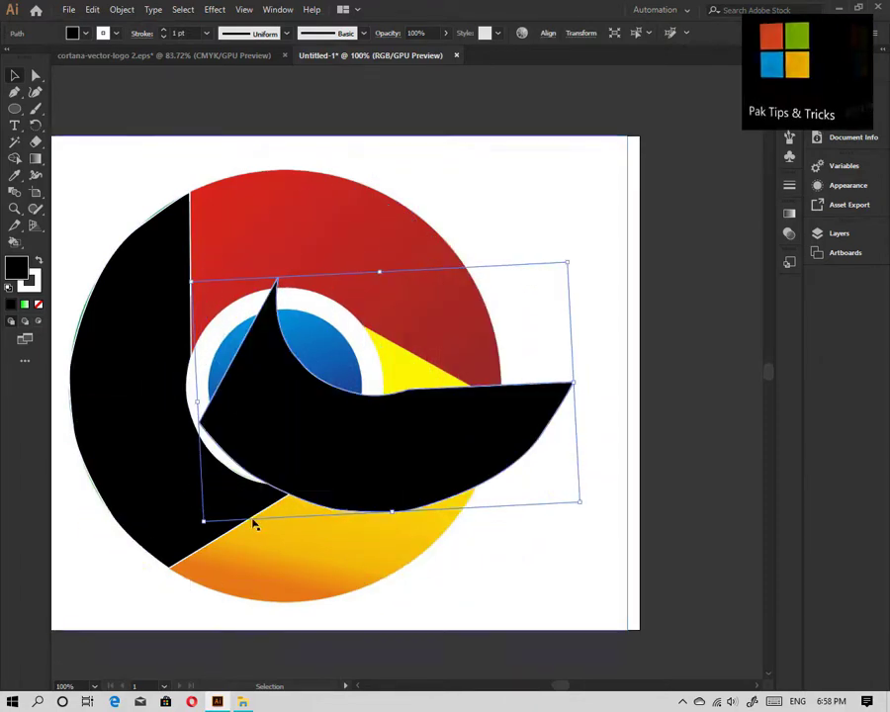
mouse_move(203, 527)
mouse_down()
mouse_move(188, 514)
mouse_move(193, 531)
mouse_move(194, 520)
mouse_up()
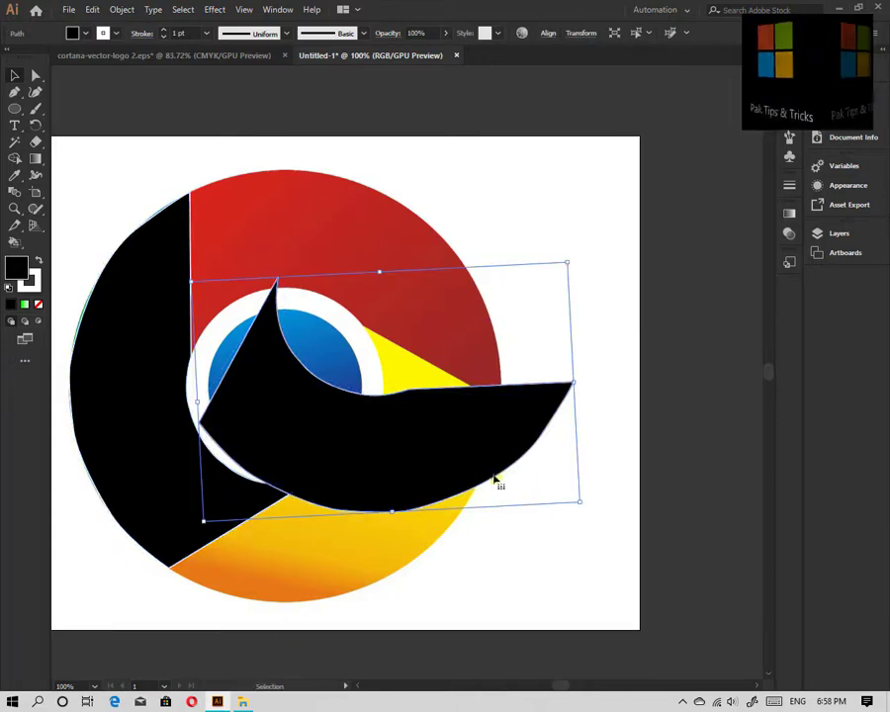
drag(380, 269, 401, 640)
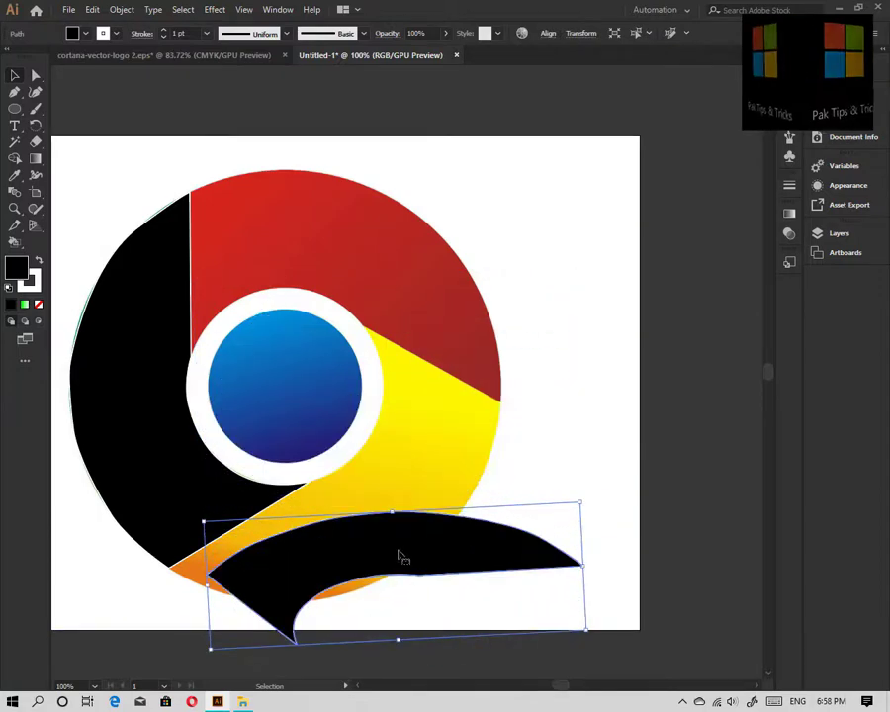
- Move the flipped black segment onto the logo's red area and rotate it parallel to the red and yellow boundary
drag(400, 555, 367, 188)
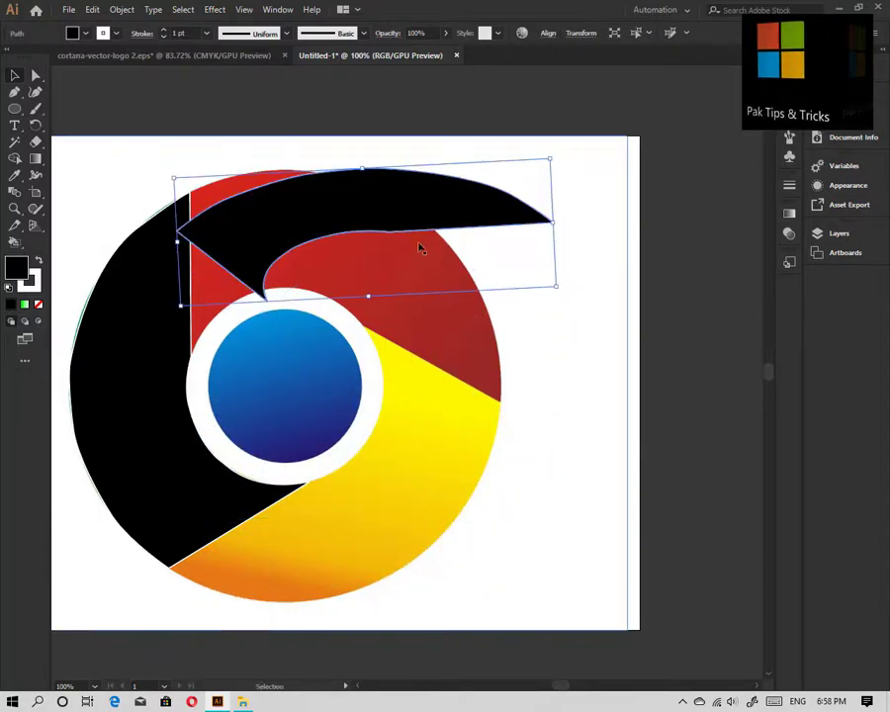
drag(564, 286, 501, 402)
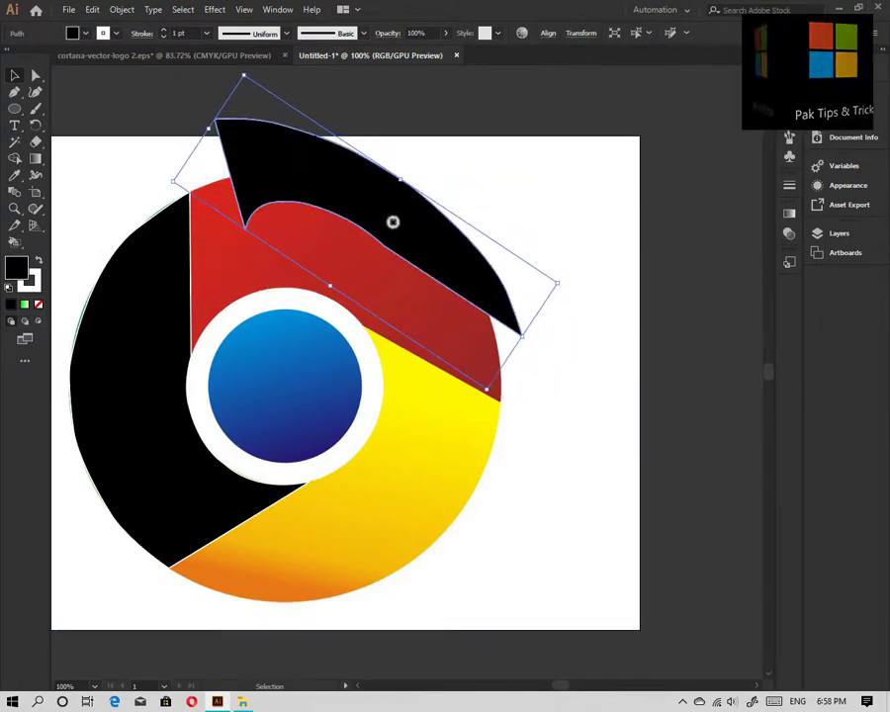
drag(394, 220, 369, 300)
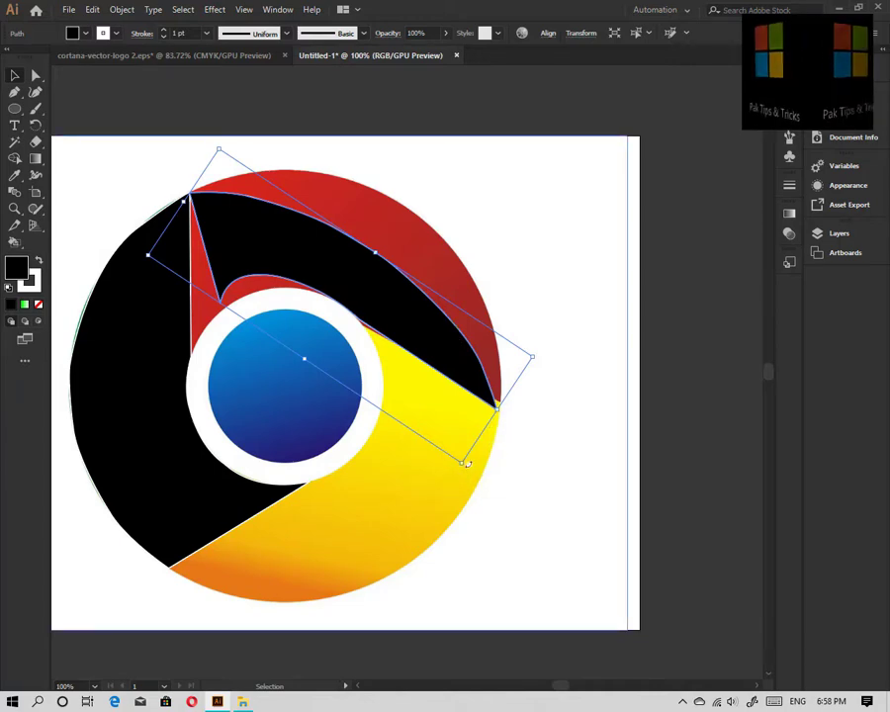
- Widen the black segment over the red area, adjusting its rotation and position around the white ring
drag(465, 463, 435, 485)
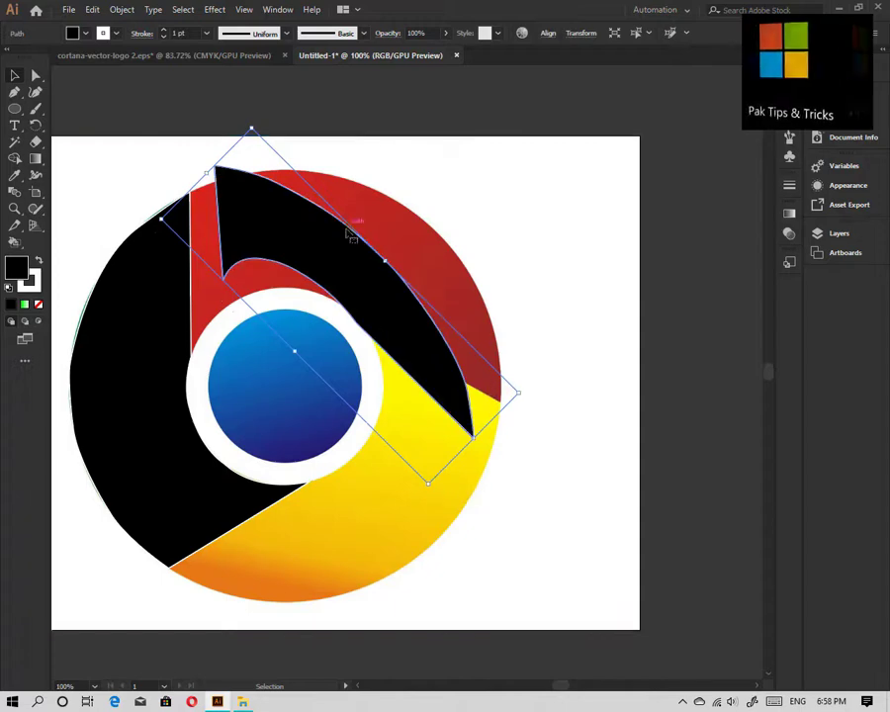
drag(351, 234, 393, 258)
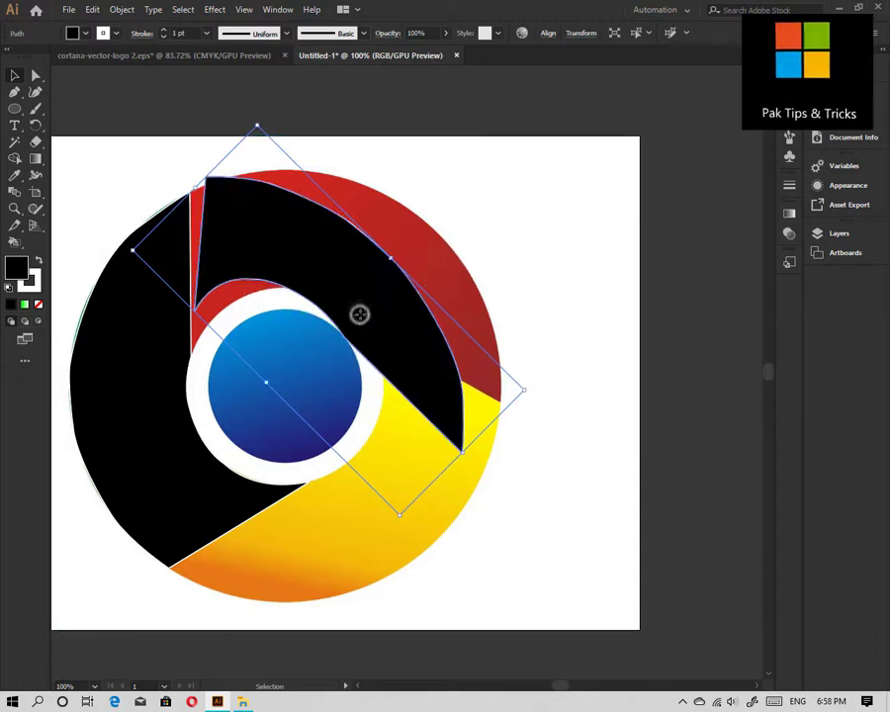
mouse_move(359, 314)
mouse_down()
mouse_move(394, 312)
mouse_move(368, 317)
mouse_up()
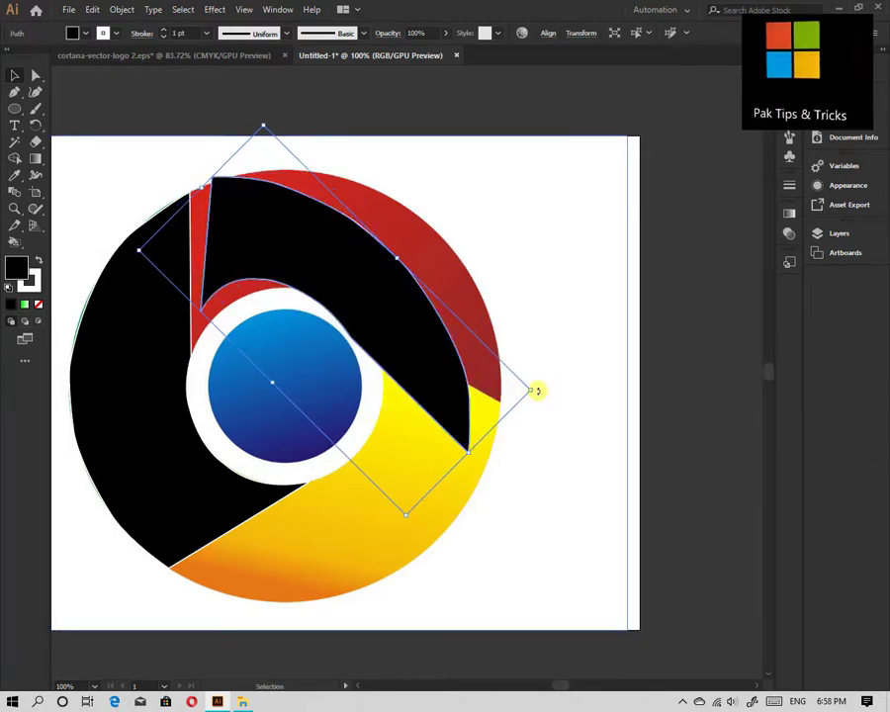
drag(534, 390, 540, 373)
mouse_move(324, 314)
mouse_down()
mouse_move(300, 318)
mouse_move(321, 339)
mouse_up()
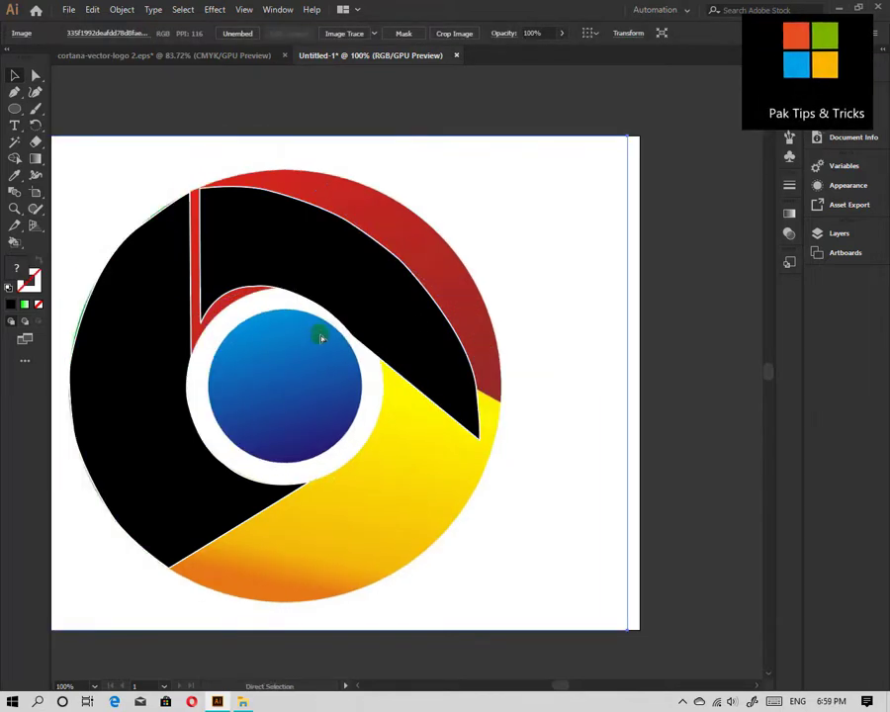
- Enlarge and realign the upper black segment until its curved edge reaches the red area's outer edge
click(351, 270)
drag(396, 249, 422, 217)
drag(354, 252, 358, 287)
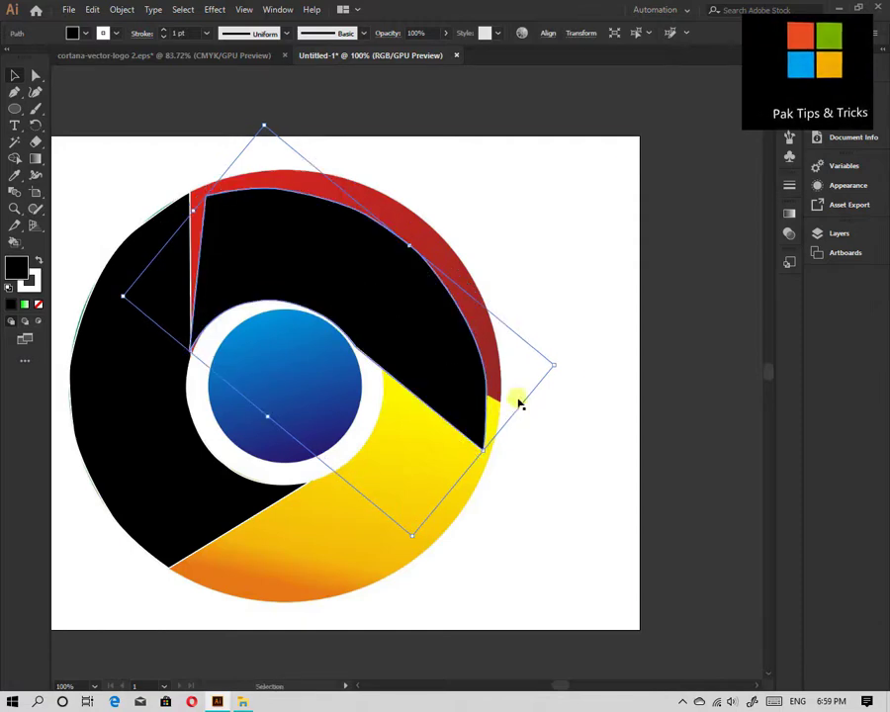
drag(559, 364, 546, 334)
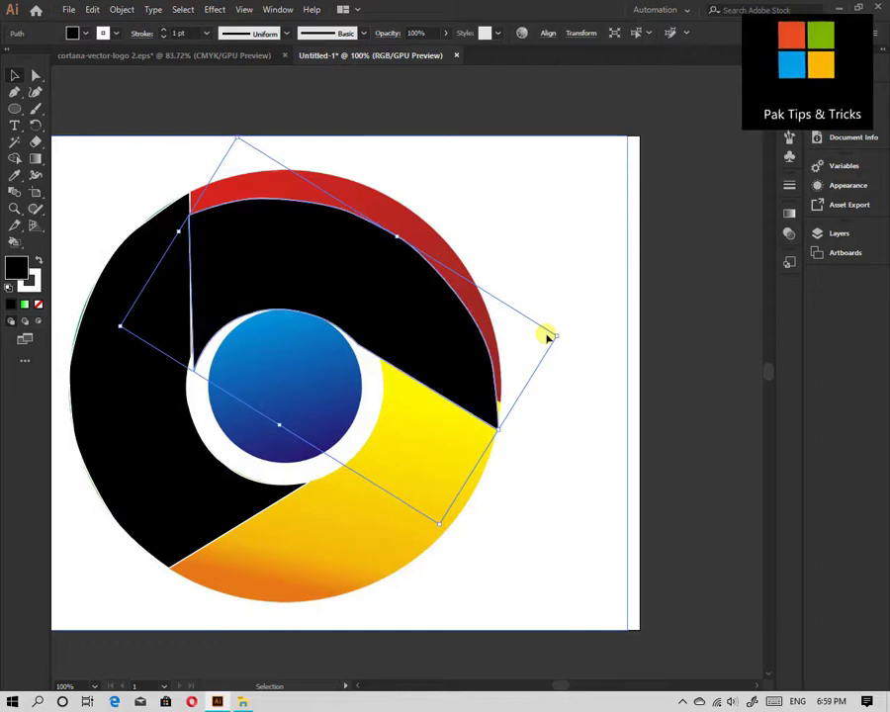
drag(272, 261, 265, 245)
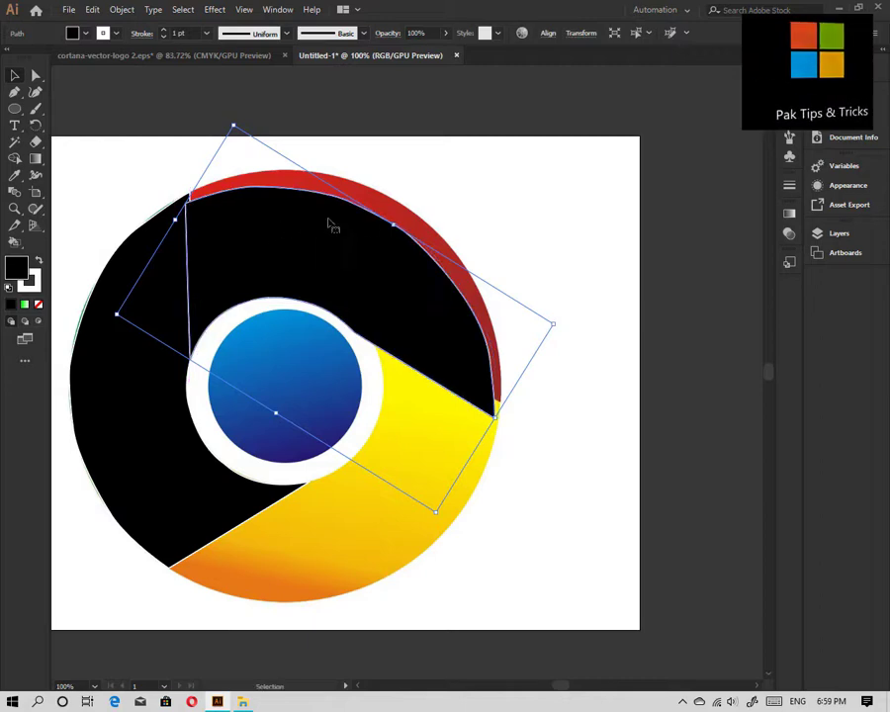
drag(392, 220, 405, 204)
- Stretch the upper black segment's end slightly to close the gap beside the first black segment
click(549, 192)
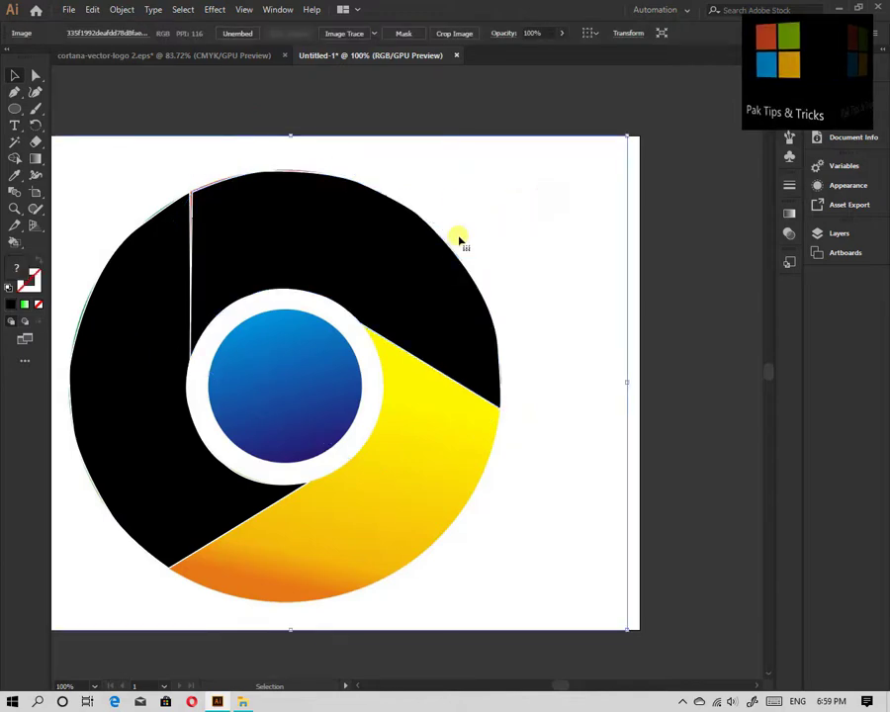
click(199, 212)
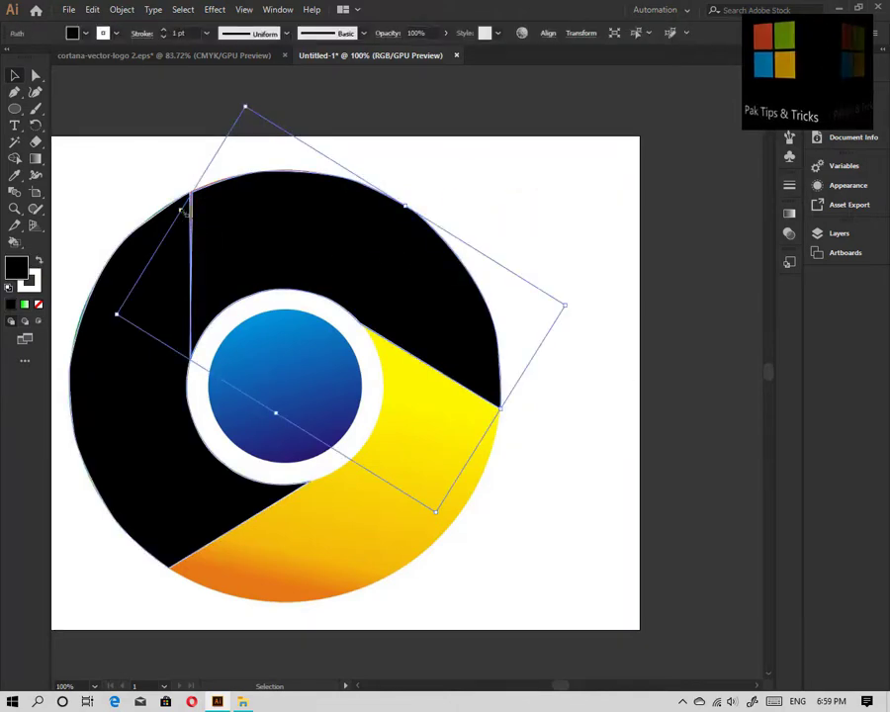
drag(185, 210, 207, 180)
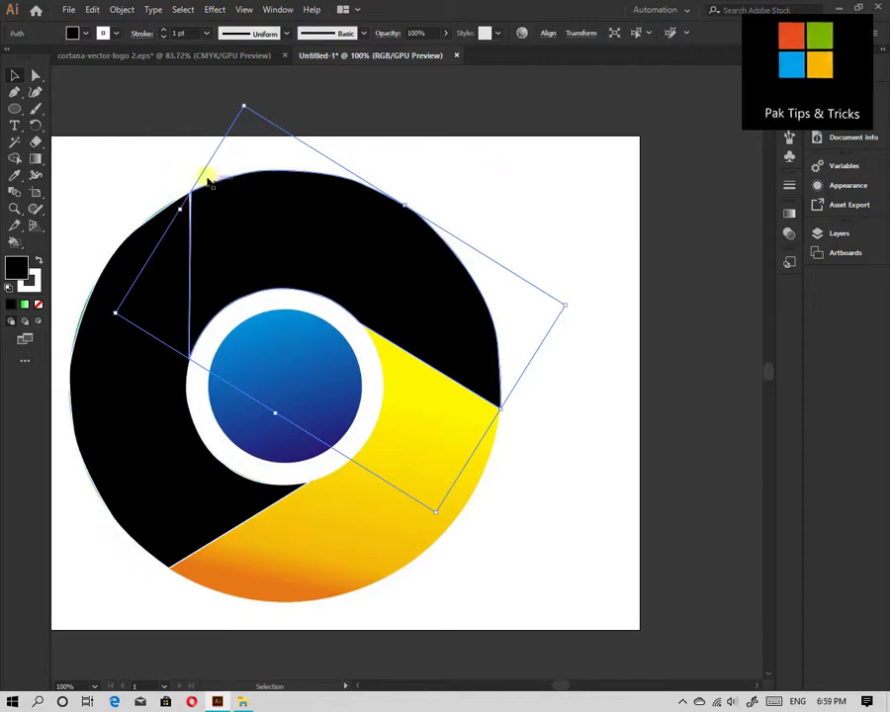
click(181, 171)
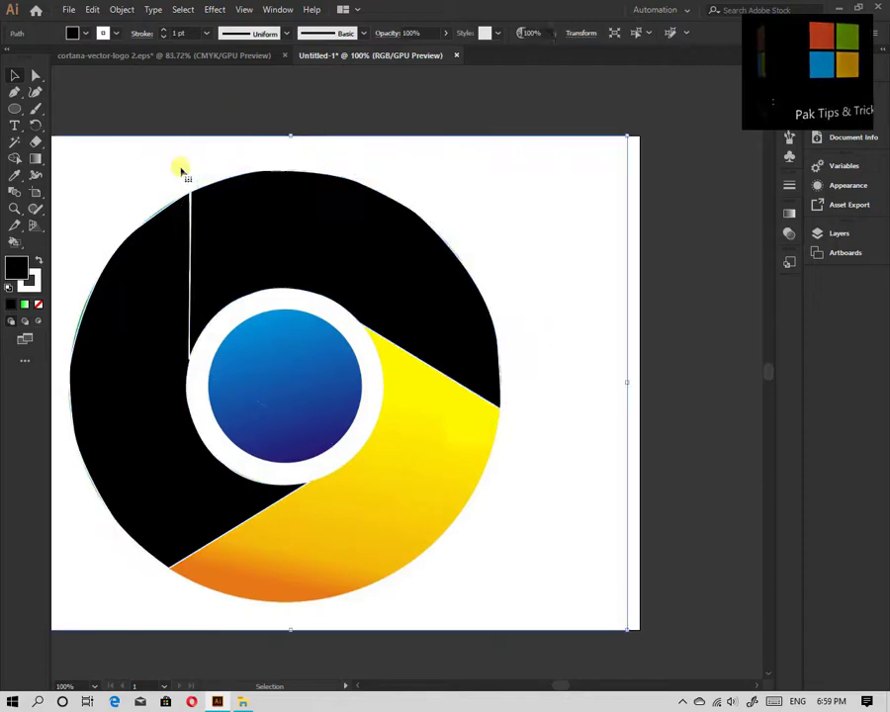
- Create a reflected copy of the upper black segment across the vertical axis
click(467, 358)
right_click(469, 359)
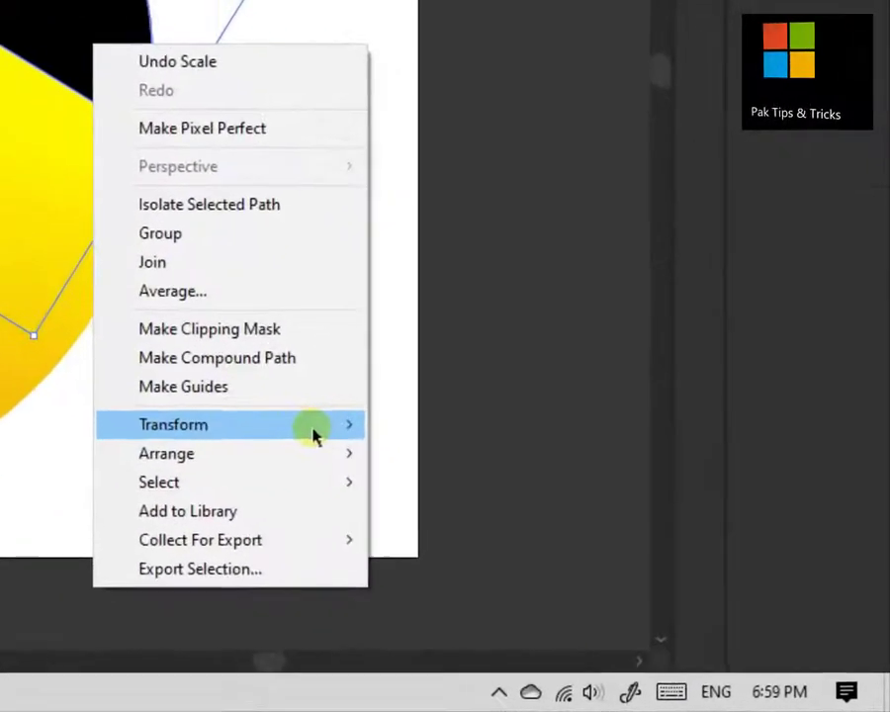
mouse_move(317, 435)
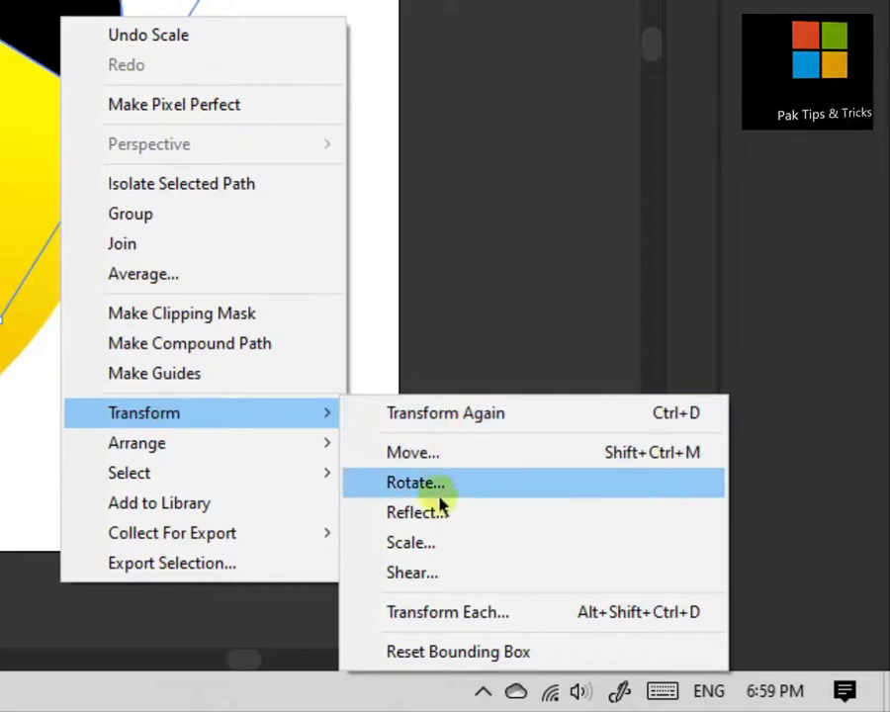
click(442, 516)
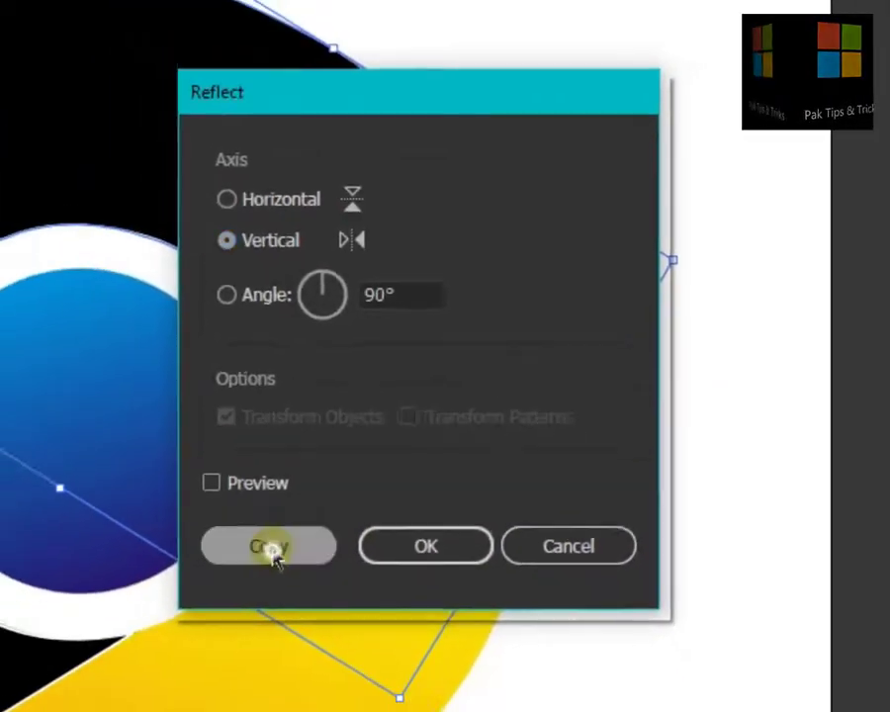
click(243, 576)
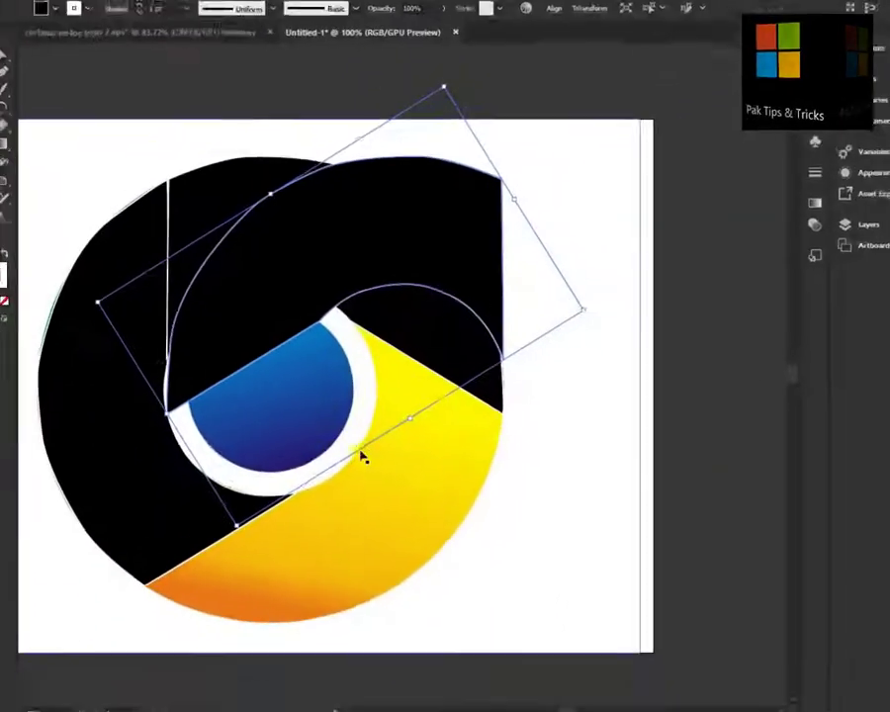
- Rotate the reflected copy to nearly horizontal, move it below the logo and flip it so its outer curve faces down
drag(409, 270, 449, 468)
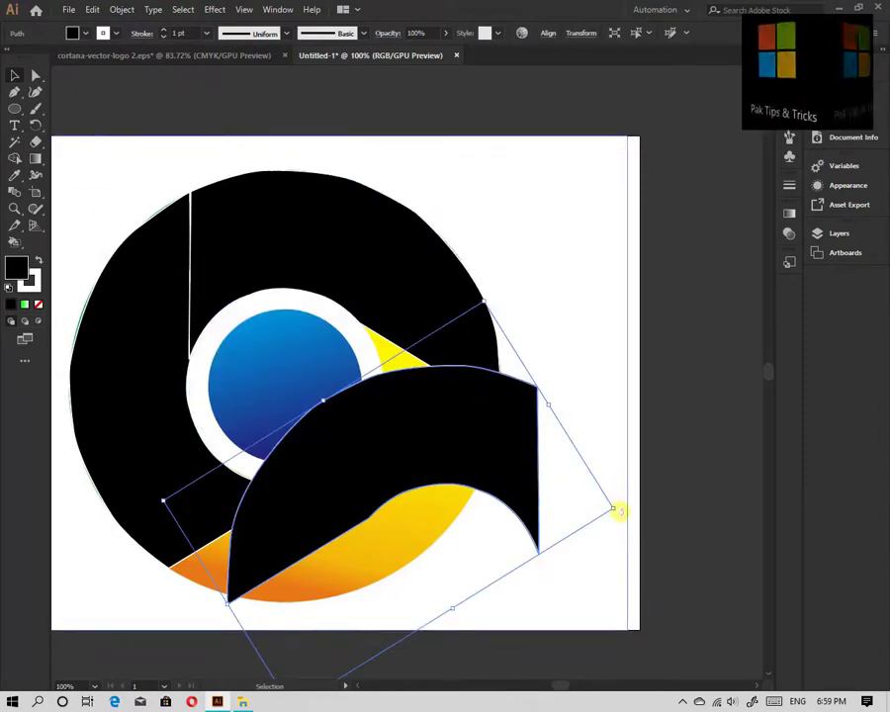
drag(613, 509, 679, 400)
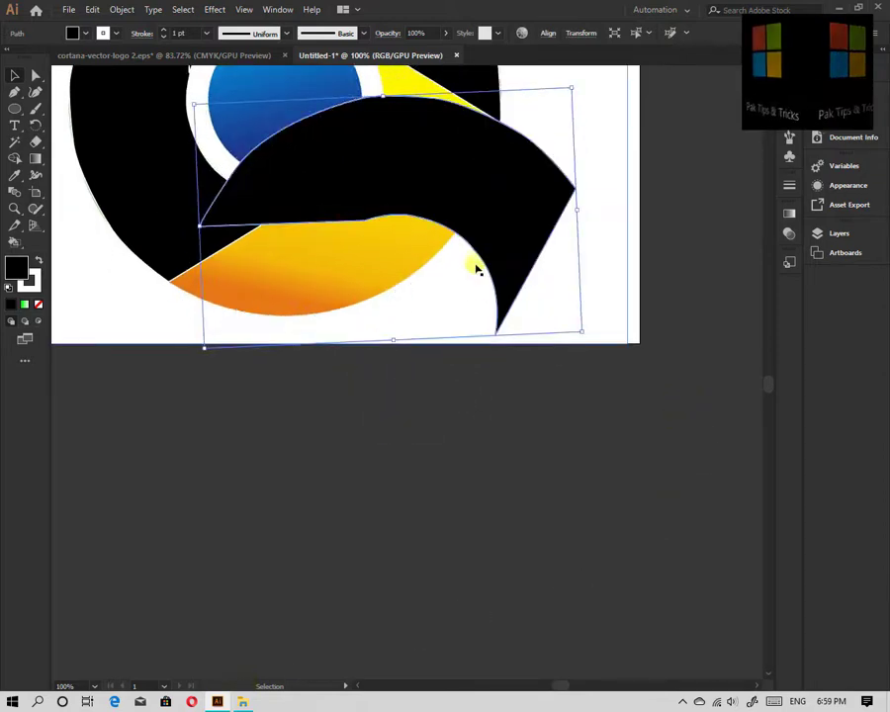
drag(477, 244, 532, 482)
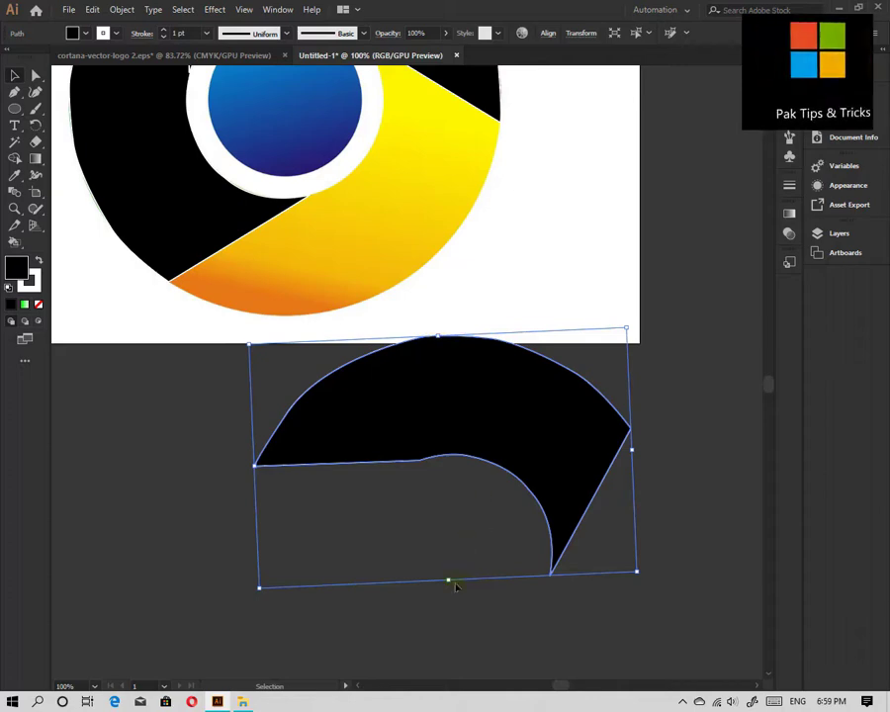
drag(448, 579, 469, 139)
drag(493, 250, 500, 368)
- Move the flipped copy onto the yellow area and rotate it to align with the two neighbouring black segments
scroll(468, 351, up, 1)
scroll(468, 351, up, 2)
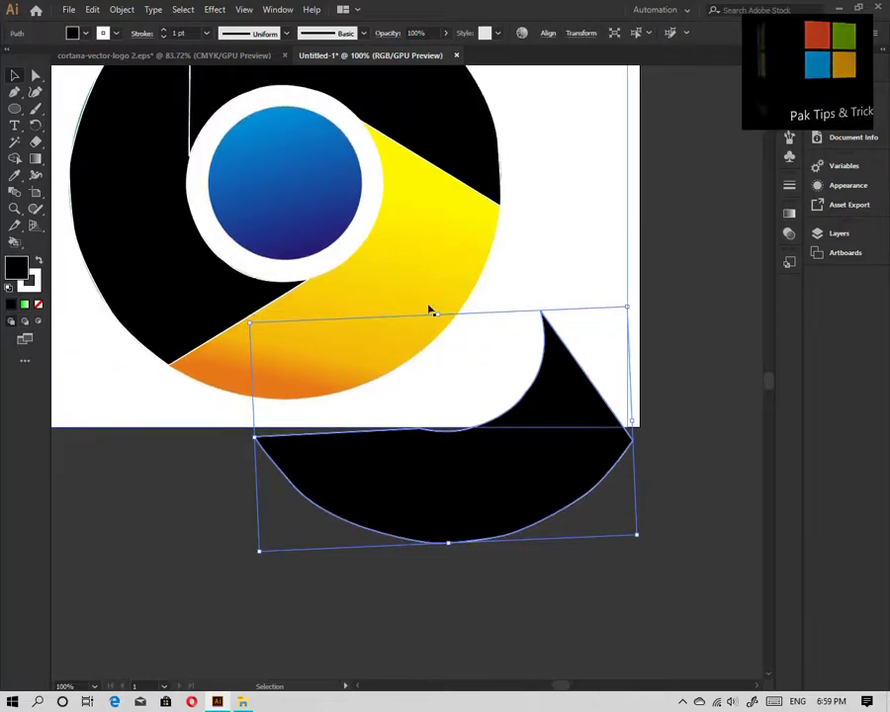
drag(502, 449, 446, 344)
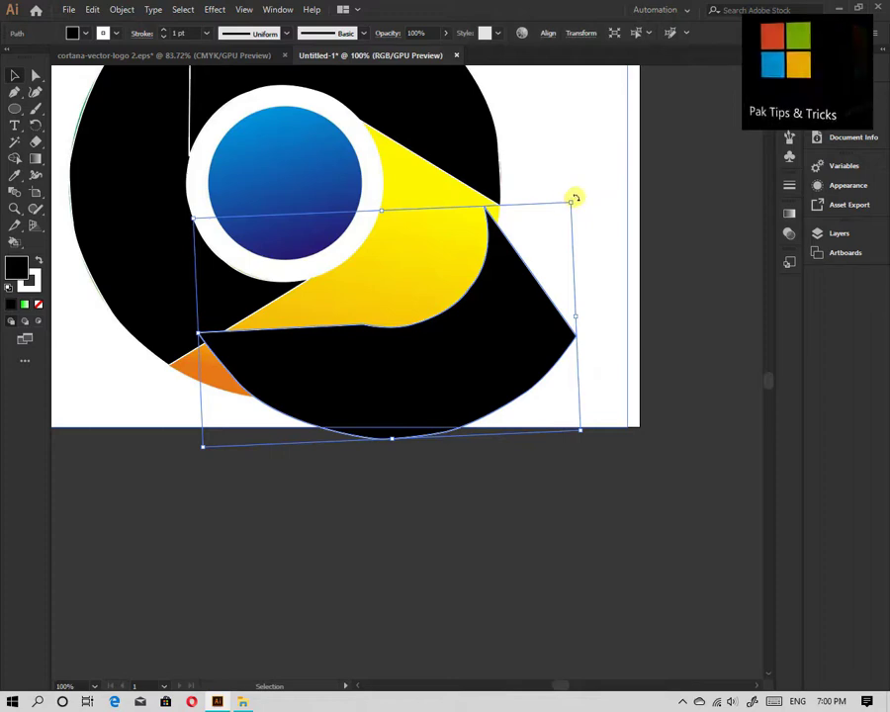
drag(574, 198, 461, 146)
drag(460, 329, 357, 251)
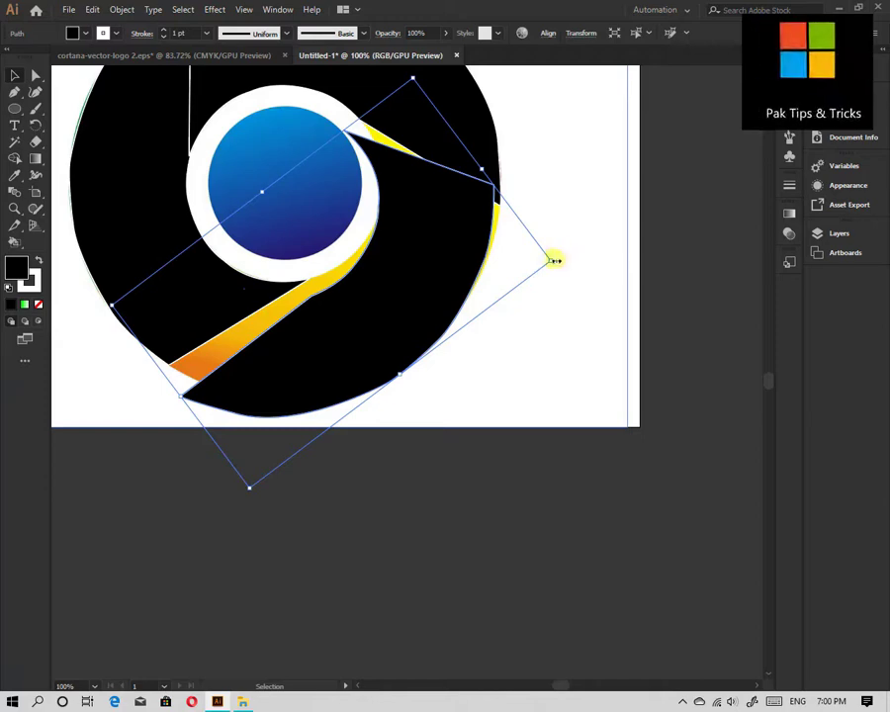
drag(556, 263, 567, 303)
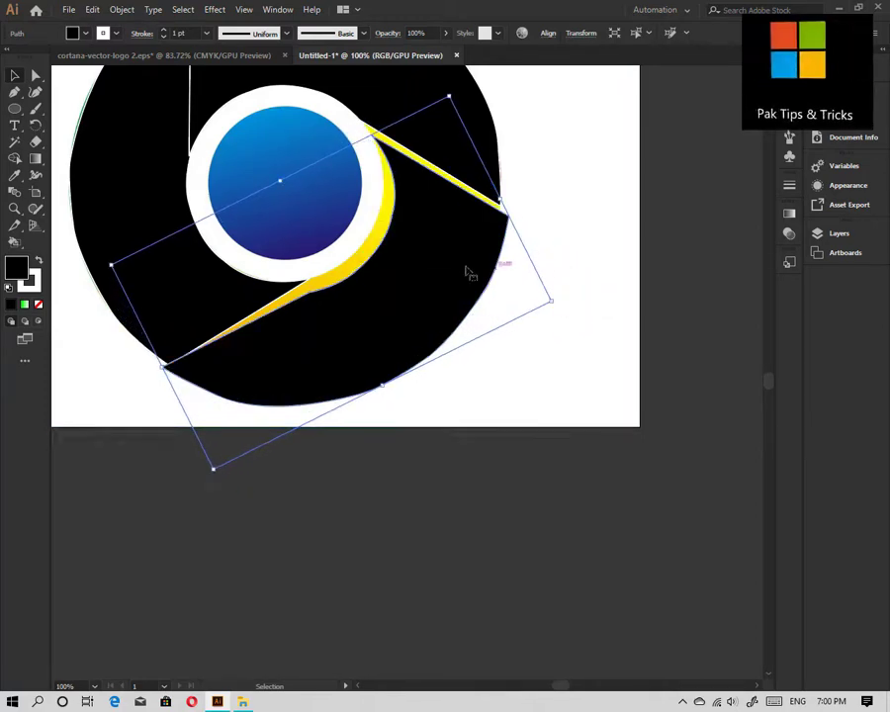
drag(442, 261, 439, 252)
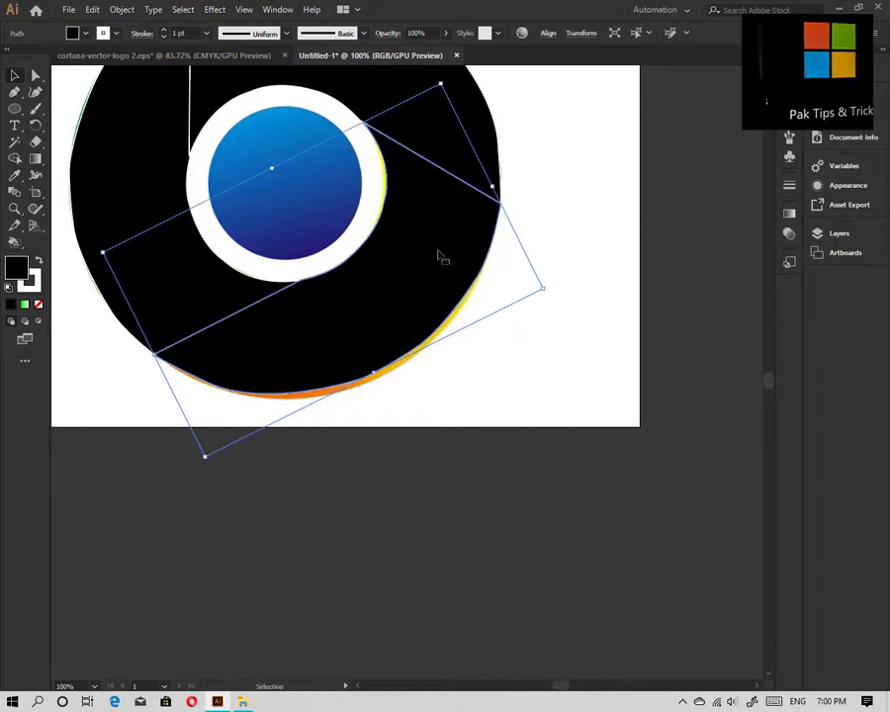
- Stretch the lower black segment outward to cover the yellow and orange area's outer edge
click(401, 410)
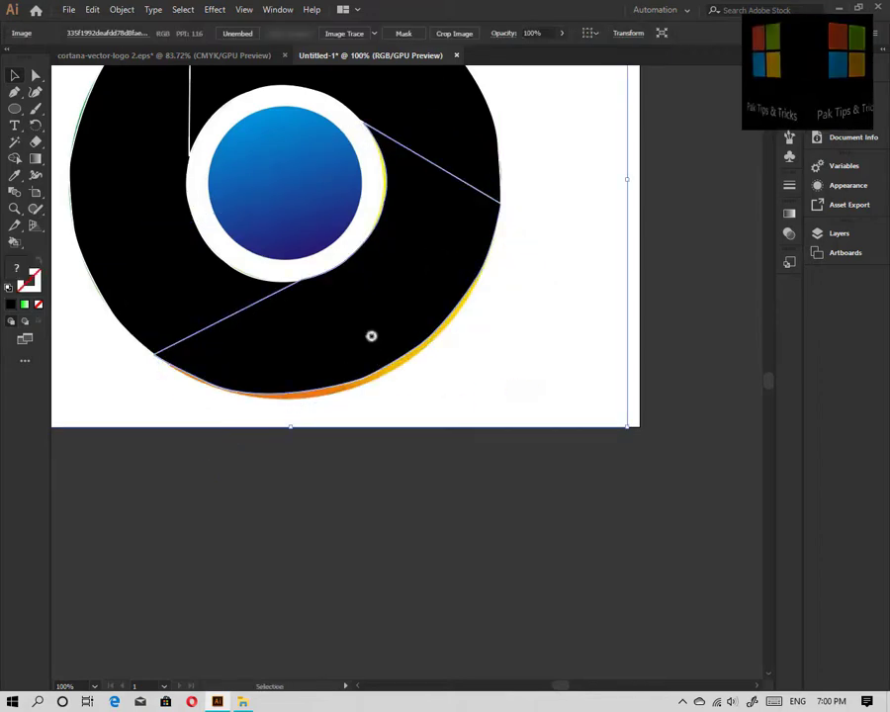
click(372, 335)
drag(376, 373, 379, 378)
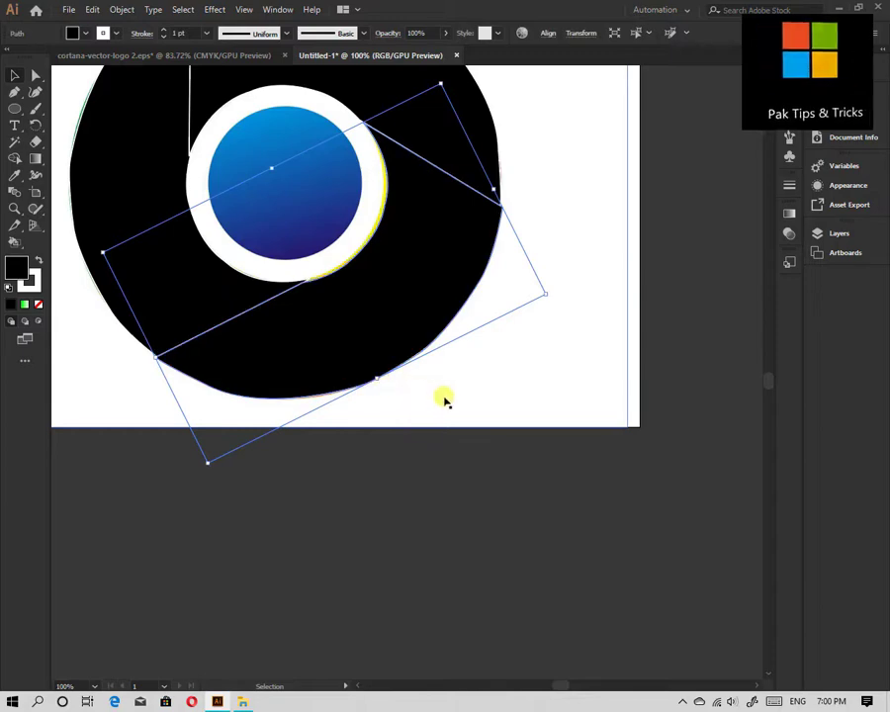
- Stretch the lower black segment's inner edge slightly toward the white ring
click(444, 399)
scroll(308, 265, up, 1)
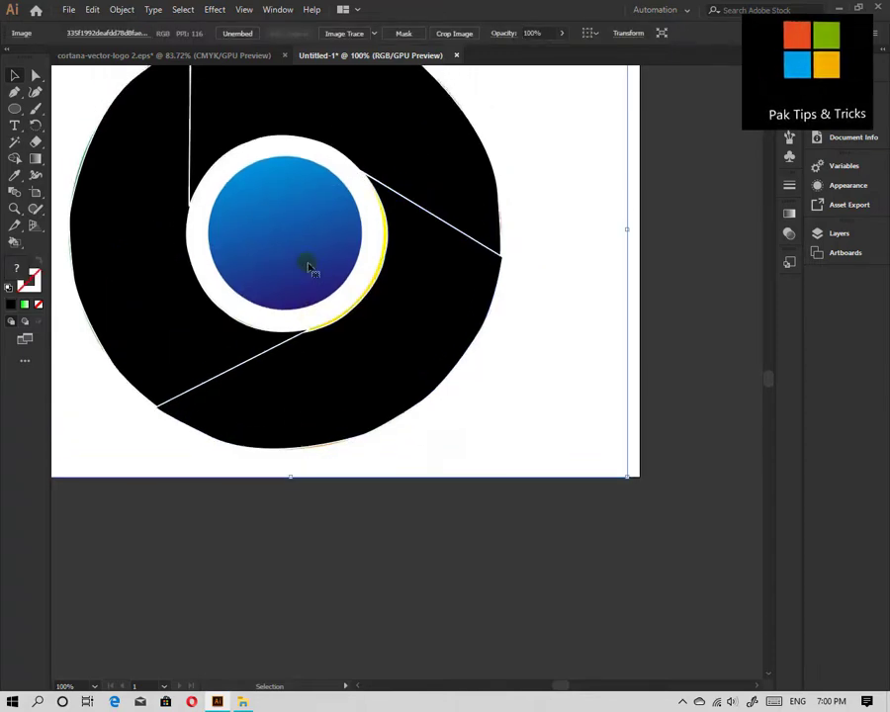
click(387, 328)
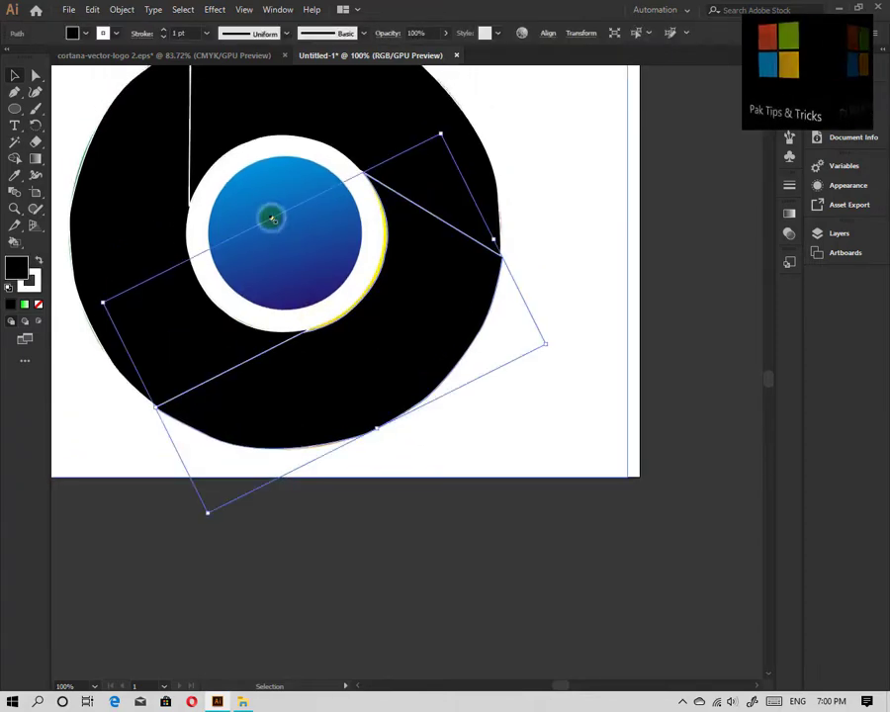
drag(272, 217, 270, 215)
click(550, 427)
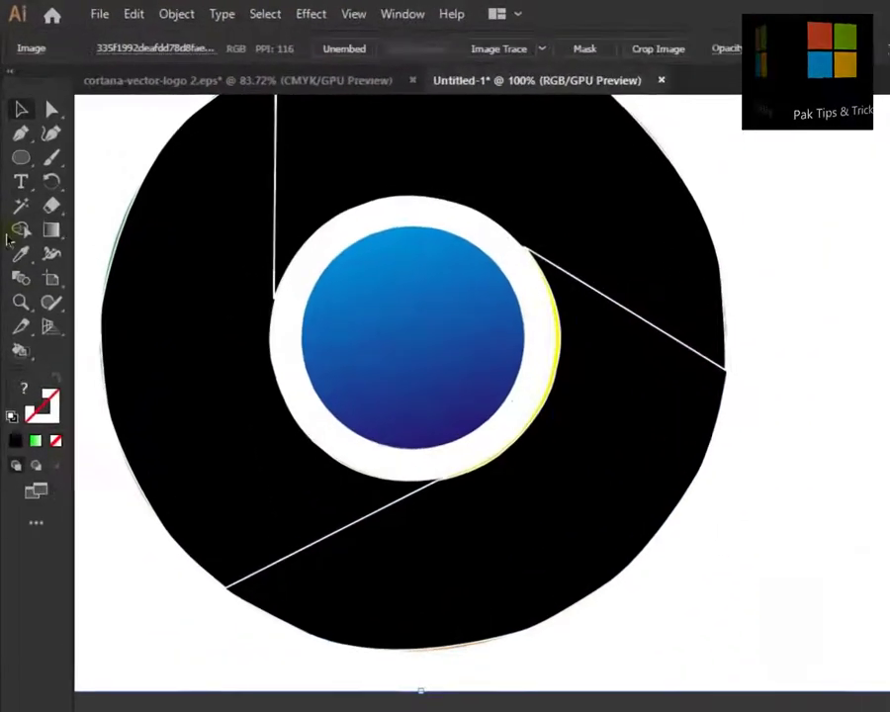
- Draw a black circle with the Ellipse tool and move it onto the logo's blue centre, aligned with its outer edge
click(20, 157)
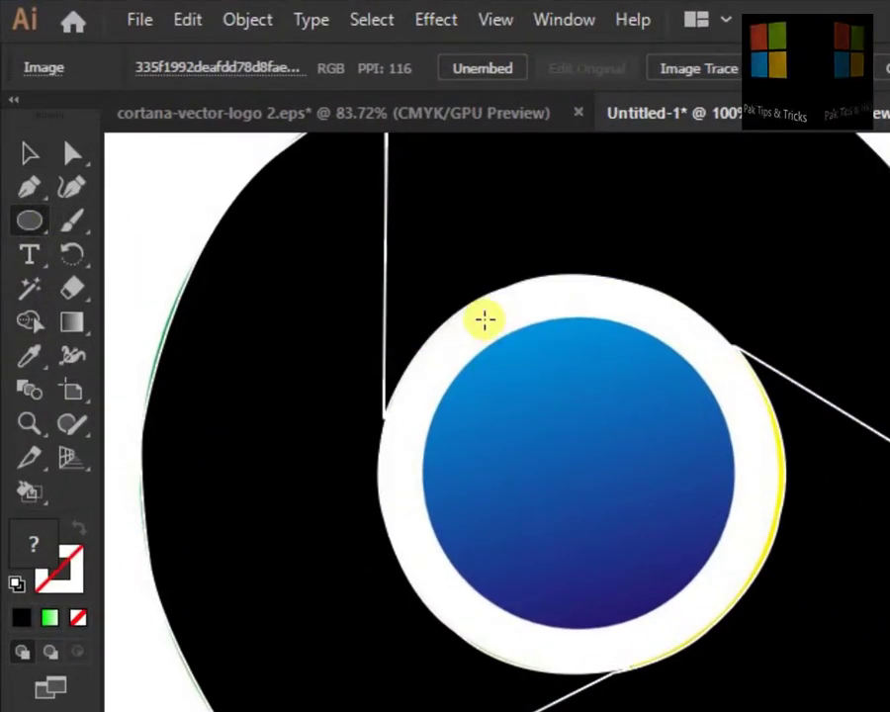
drag(484, 319, 732, 594)
click(22, 153)
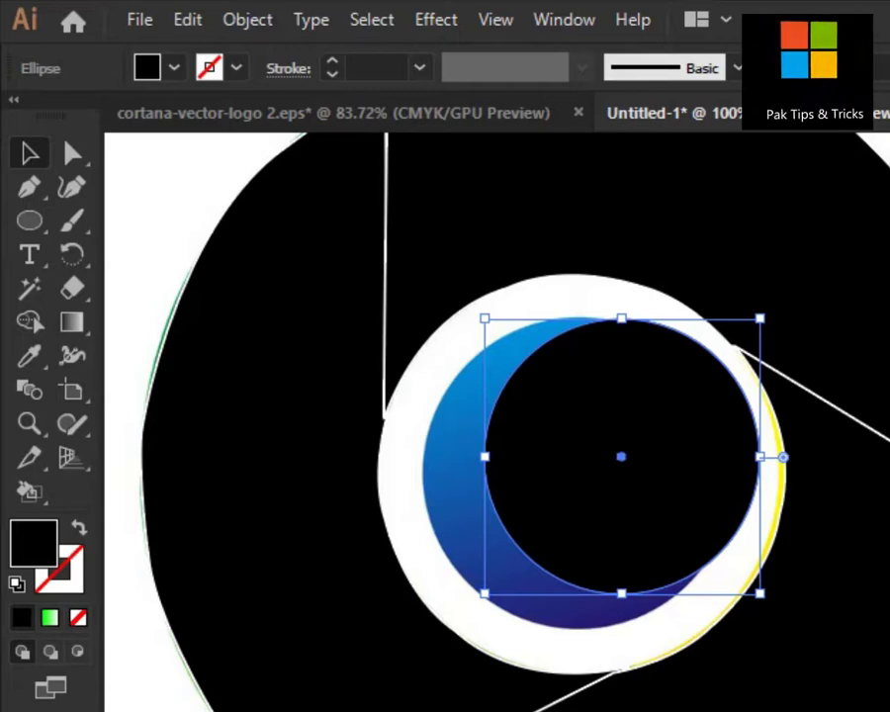
drag(636, 541, 577, 544)
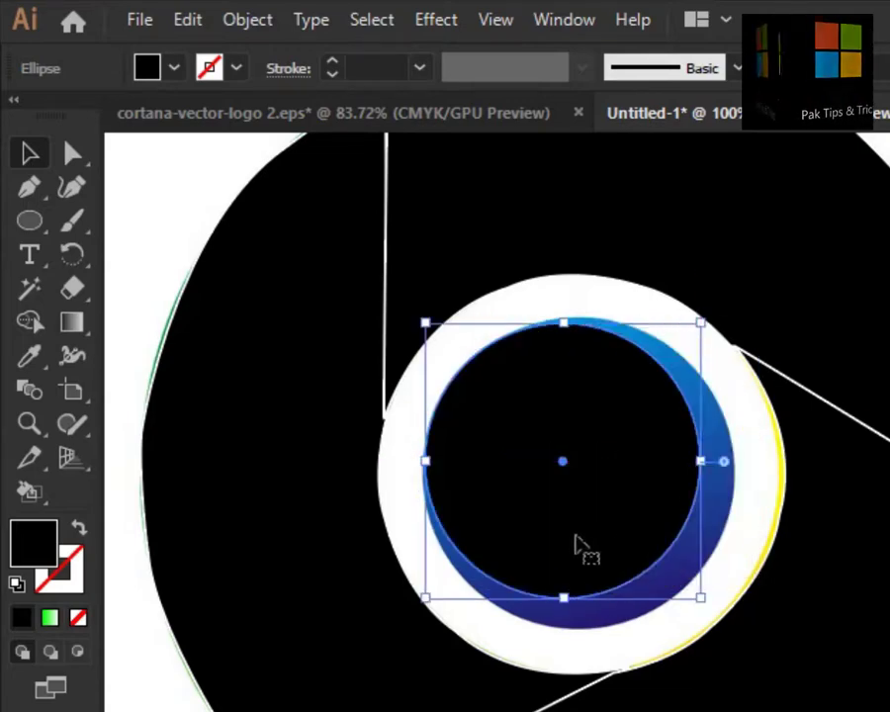
- Stretch the black circle horizontally and vertically until it covers the whole blue centre
drag(704, 462, 734, 461)
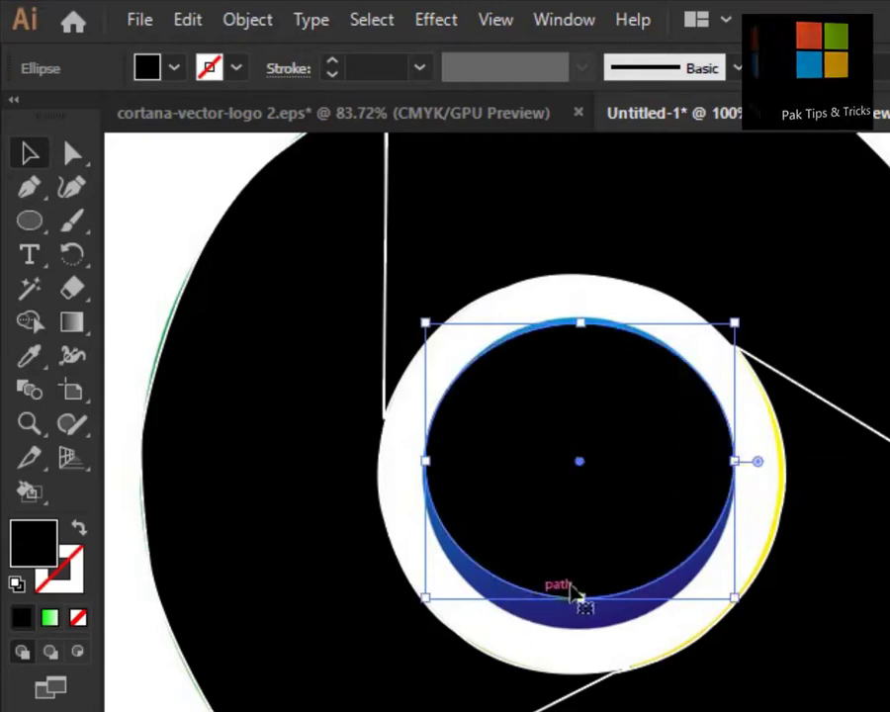
drag(583, 598, 586, 634)
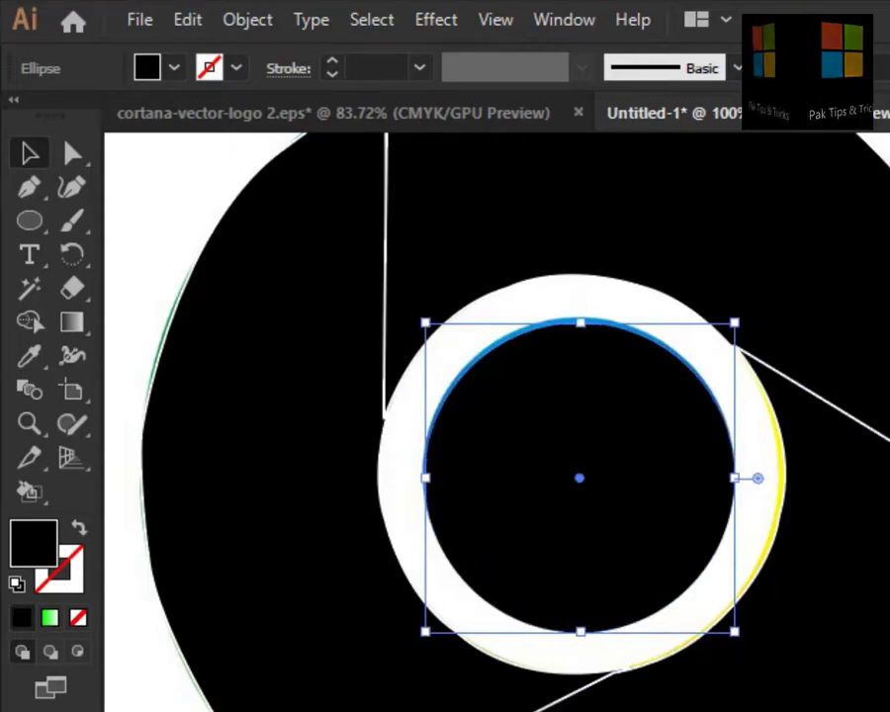
click(811, 638)
click(576, 340)
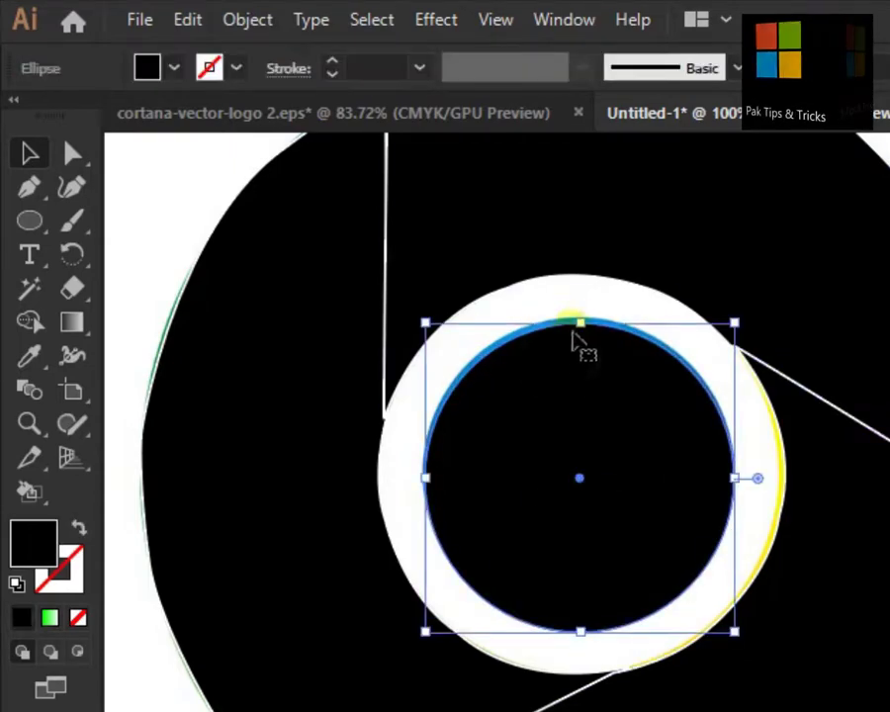
drag(577, 326, 575, 316)
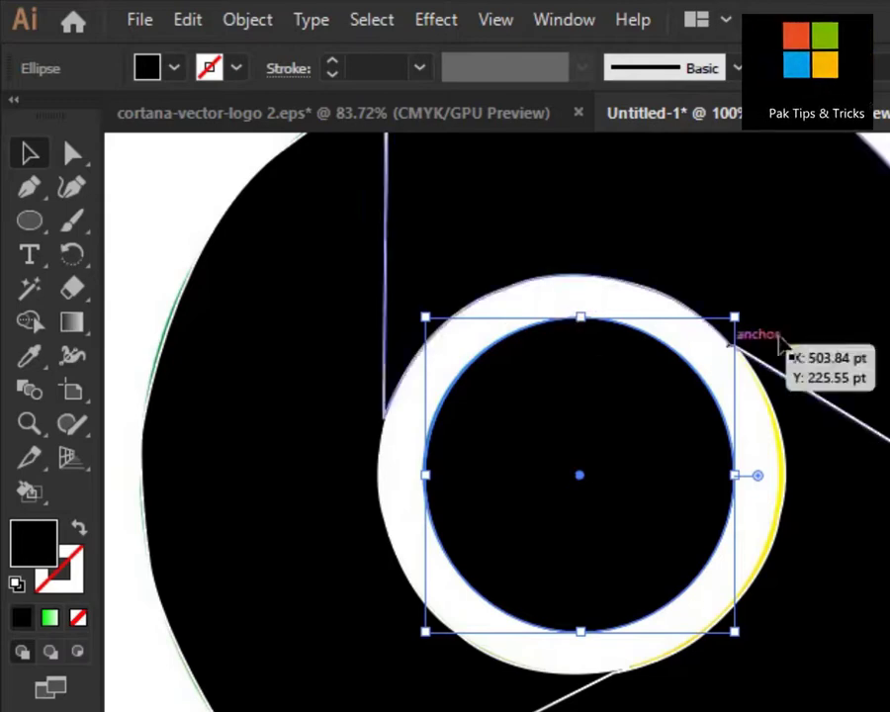
click(880, 336)
- Place a second copy of the Chrome logo image, shrink it and position it at the artboard's lower-right corner as a colour reference
scroll(546, 528, up, 4)
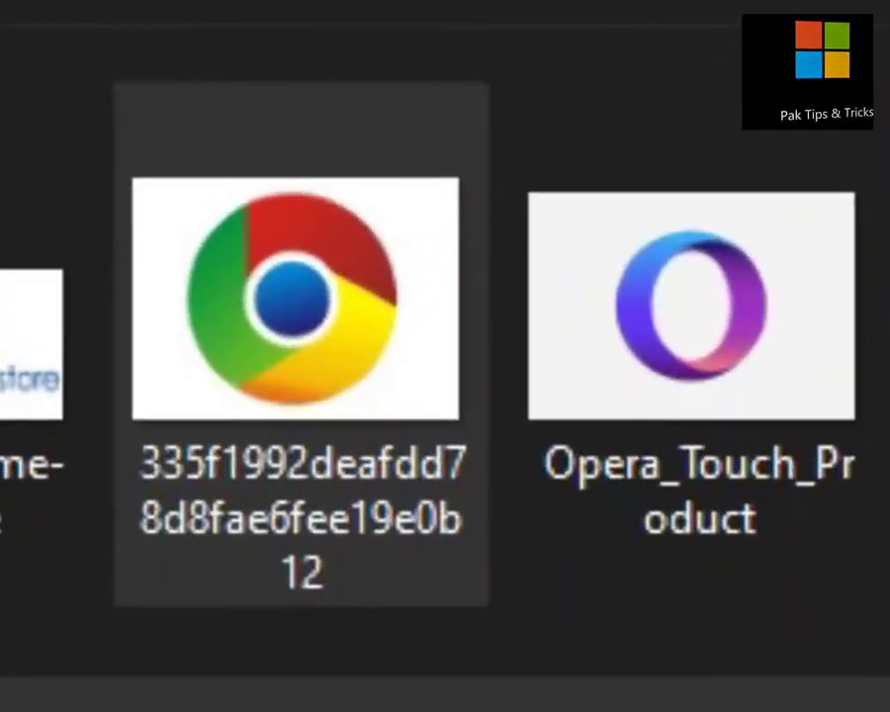
click(264, 388)
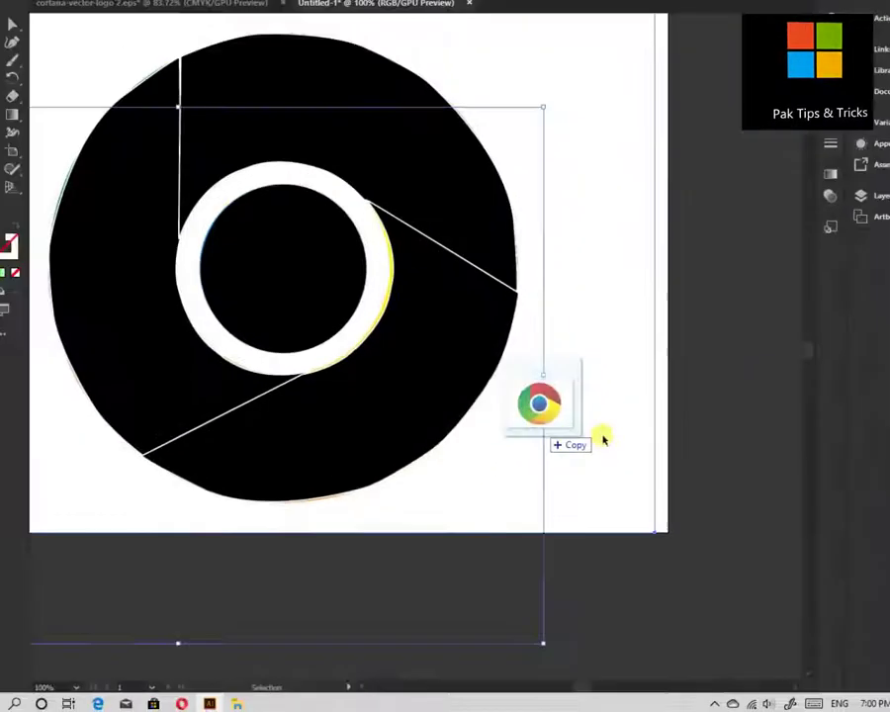
drag(603, 437, 694, 522)
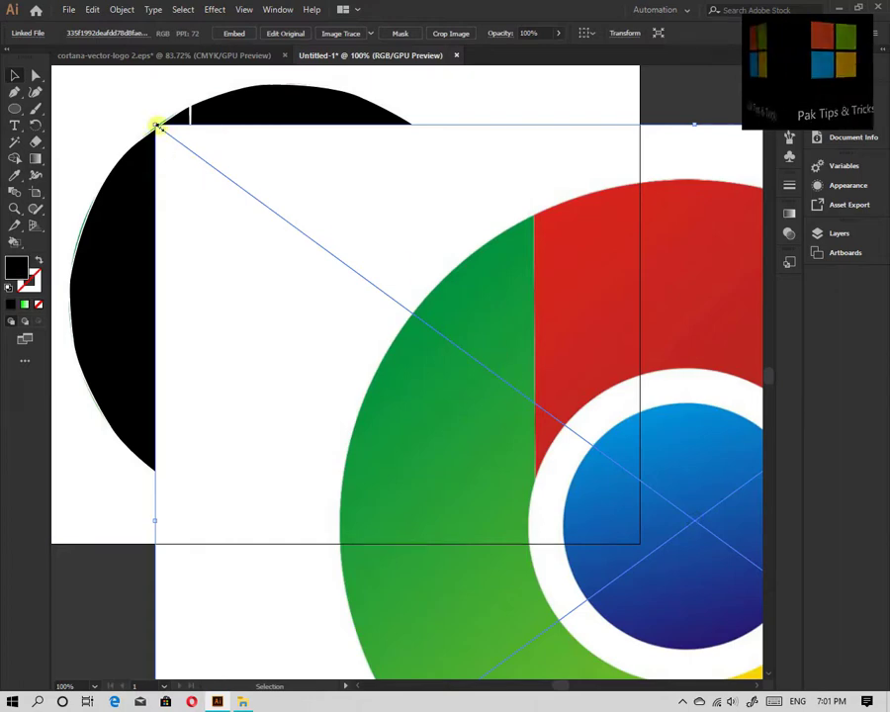
drag(749, 559, 508, 483)
drag(716, 542, 551, 566)
- Fill the left black segment with green sampled by the Eyedropper from the small reference logo
click(134, 278)
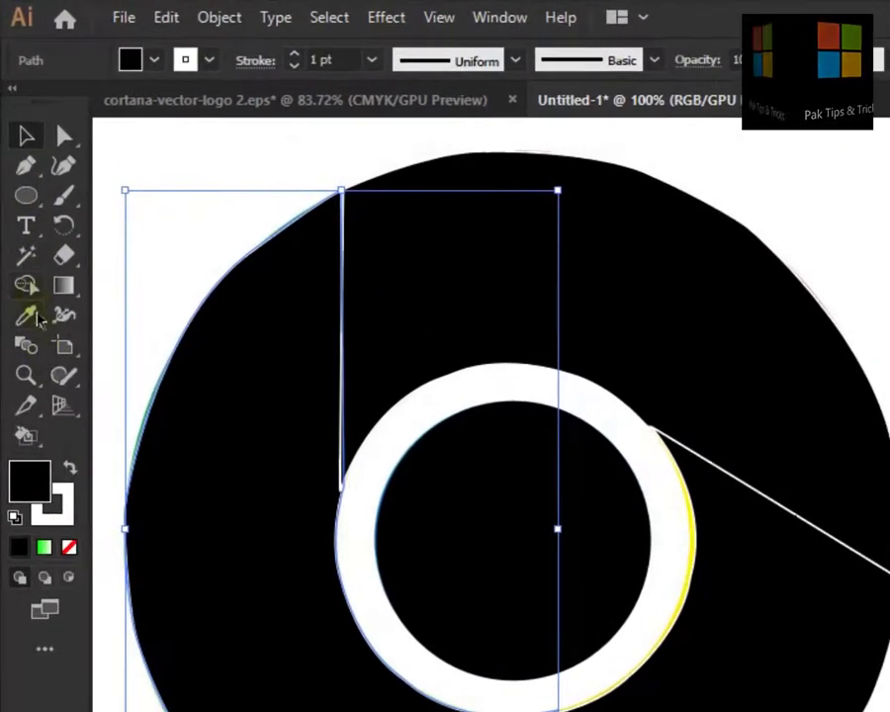
click(23, 285)
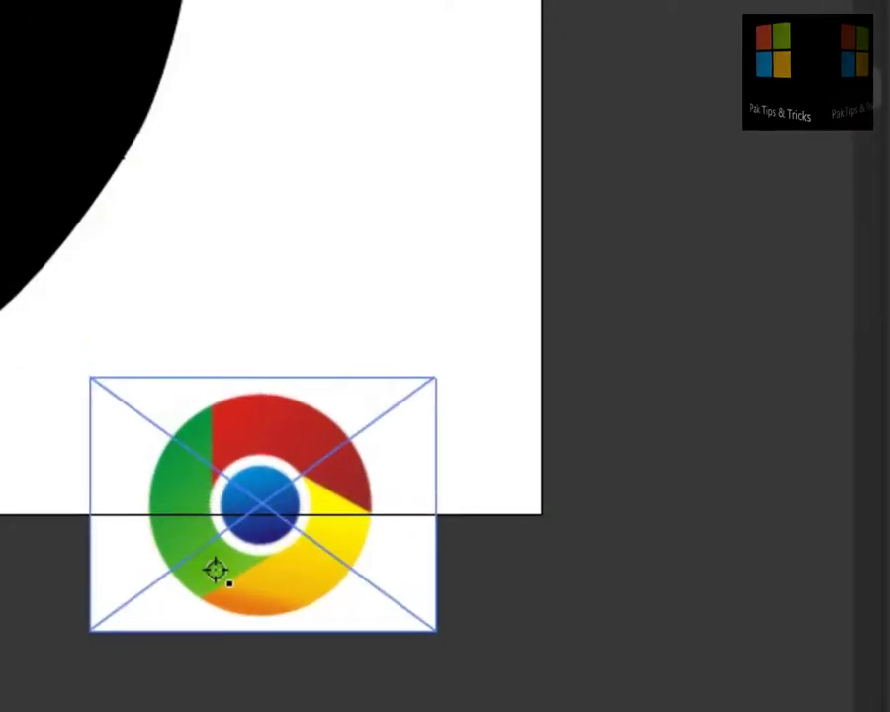
click(214, 568)
drag(98, 436, 147, 452)
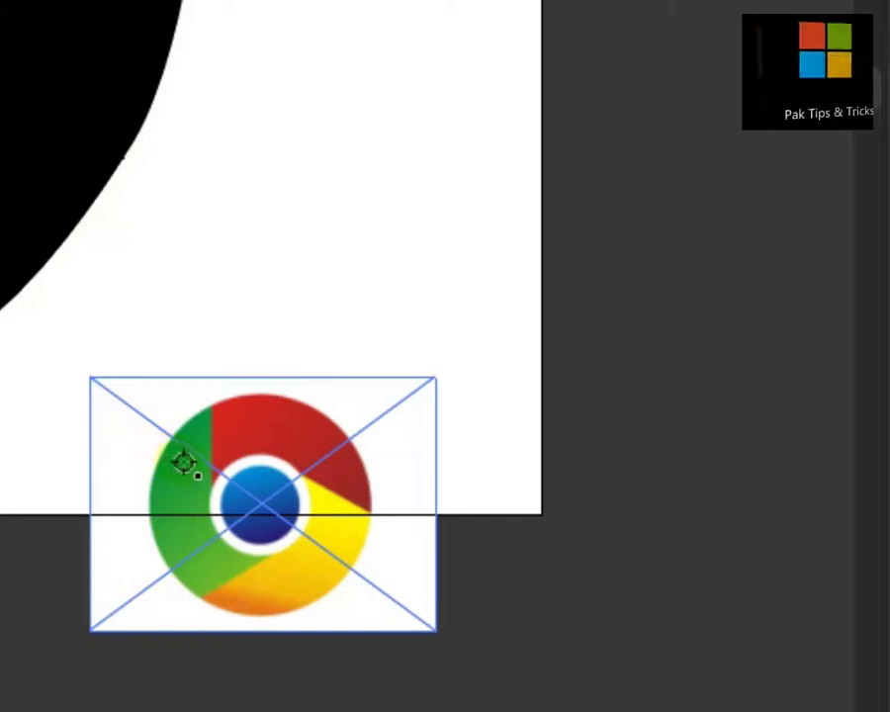
click(185, 464)
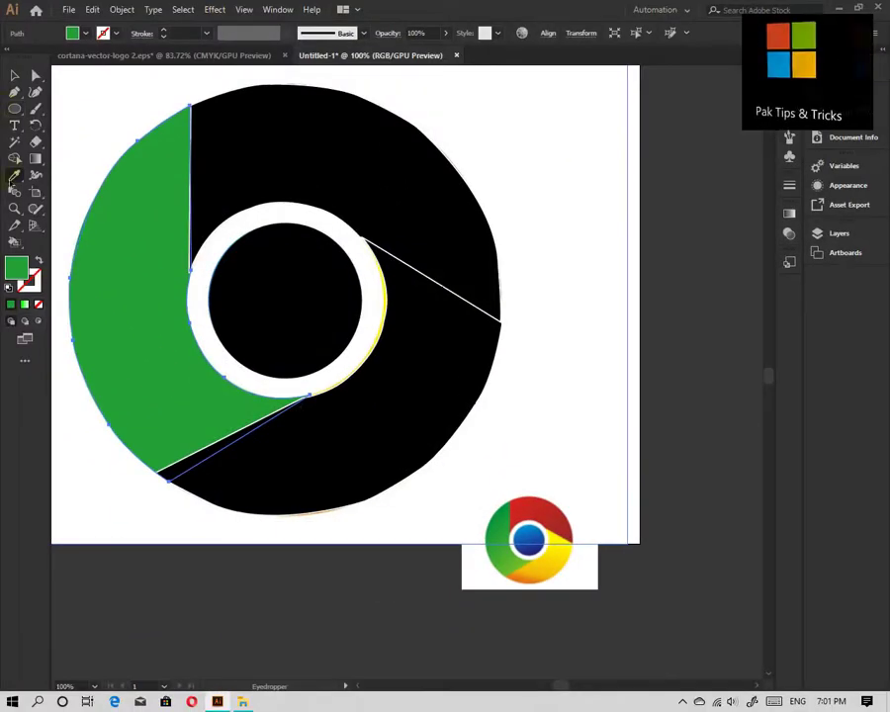
- Fill the upper black segment with red sampled by the Eyedropper from the small reference logo
click(15, 76)
click(461, 205)
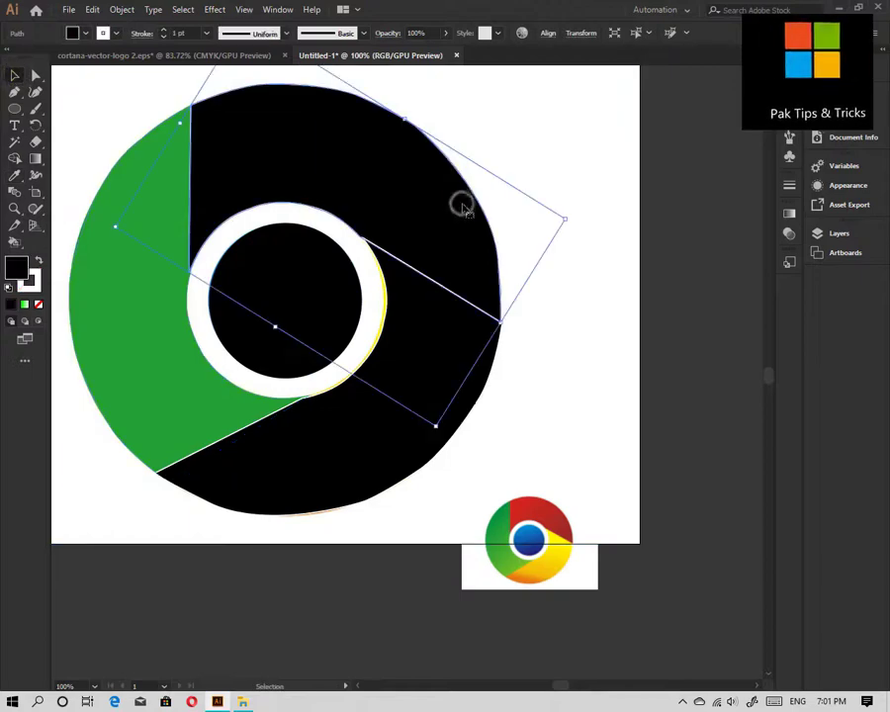
click(14, 175)
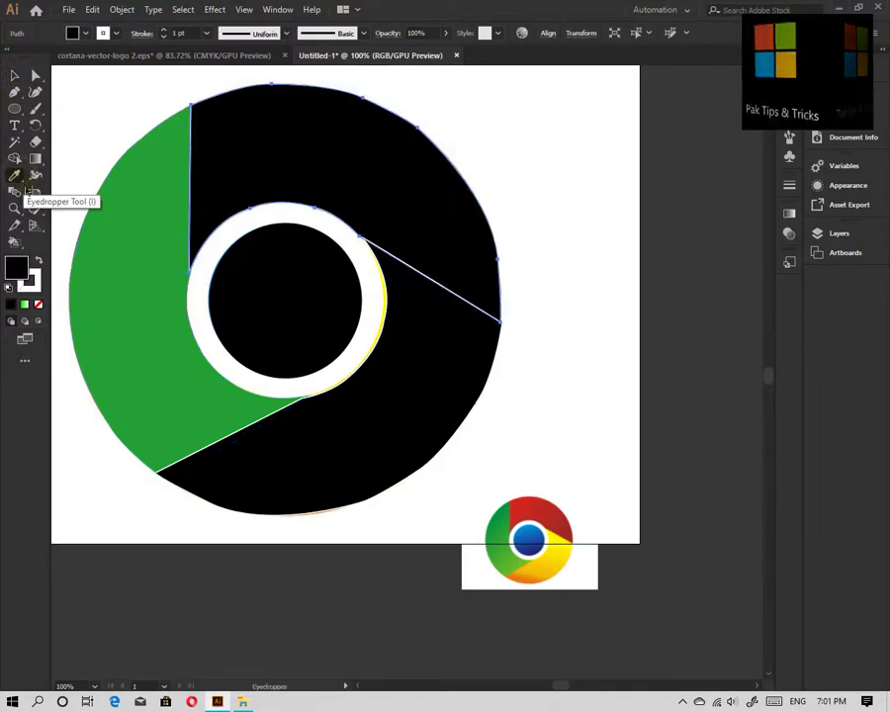
click(540, 511)
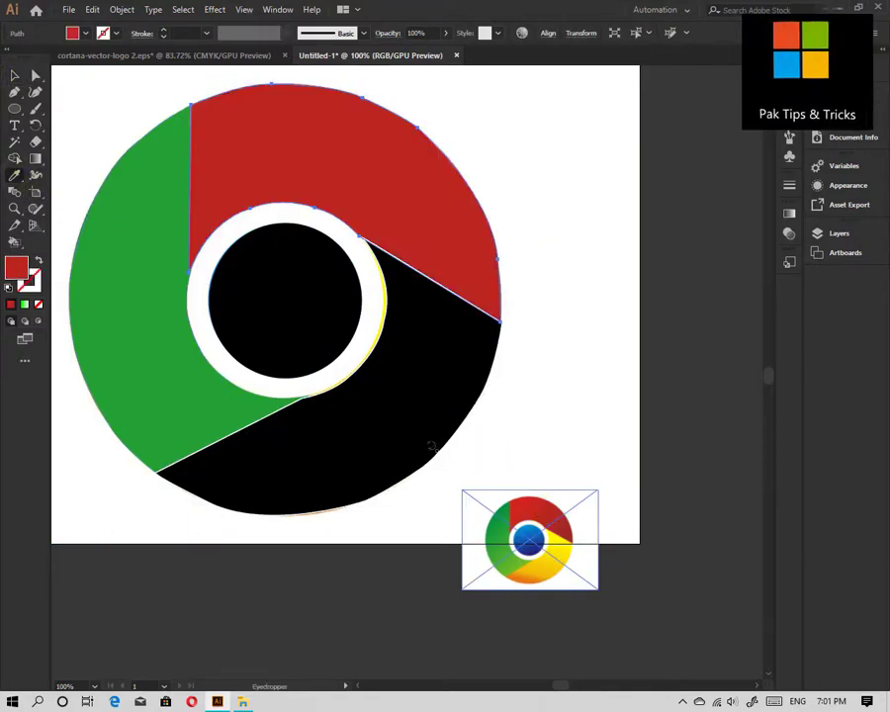
- Fill the lower black segment with bright yellow sampled by the Eyedropper from the reference logo's yellow area
click(14, 76)
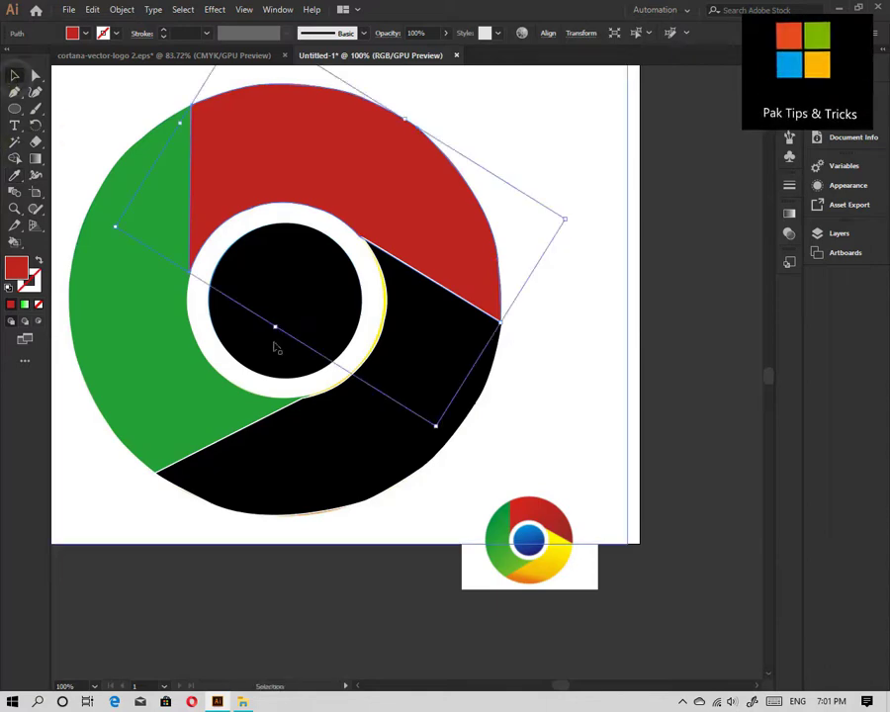
click(311, 431)
click(14, 175)
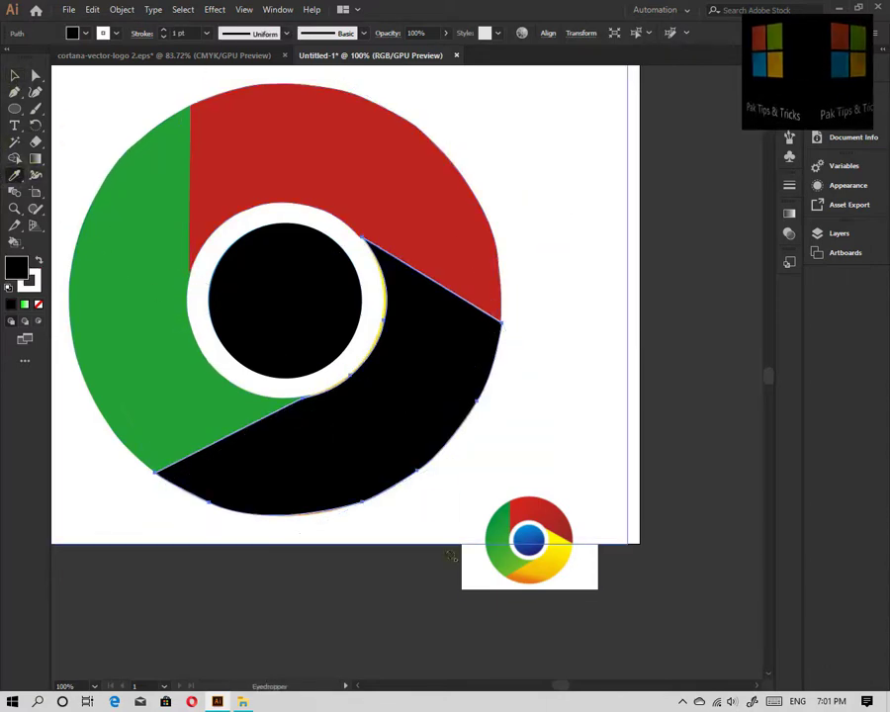
click(550, 564)
click(530, 578)
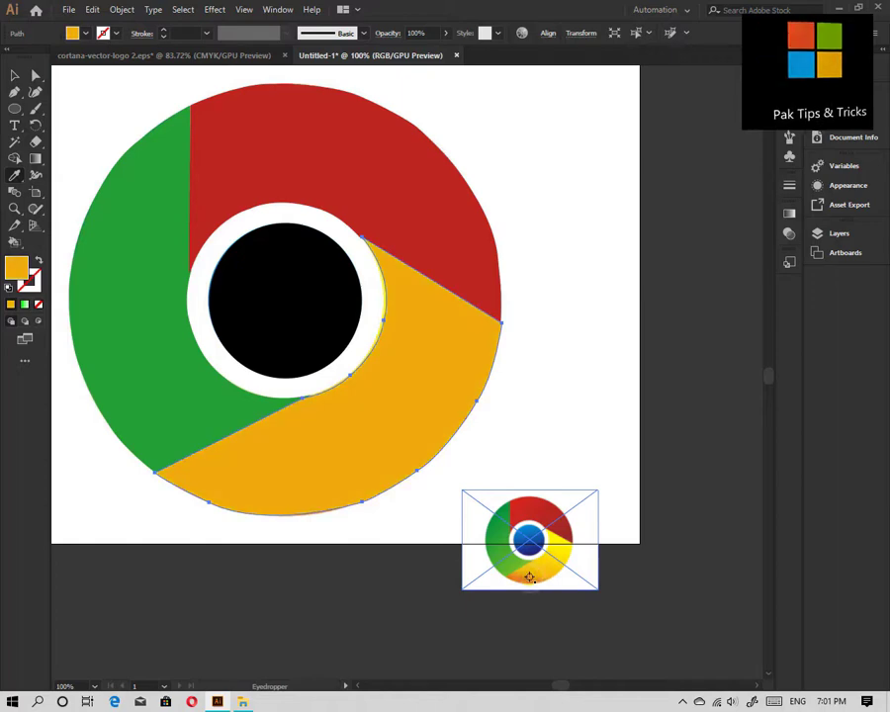
click(556, 561)
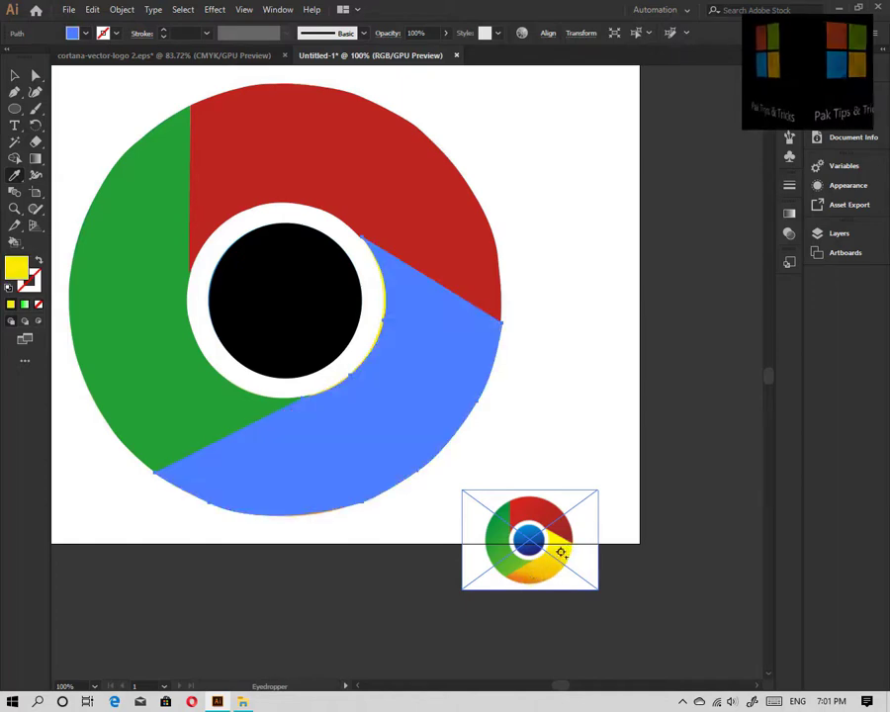
click(561, 552)
- Fill the black centre circle with medium-dark blue sampled by the Eyedropper from the middle of the reference logo
click(15, 76)
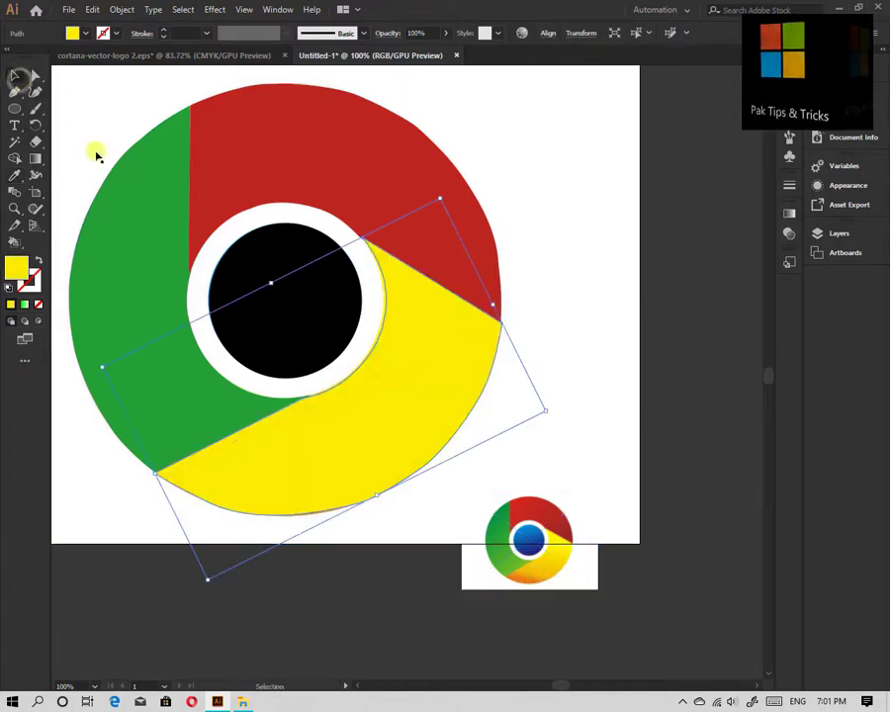
click(246, 257)
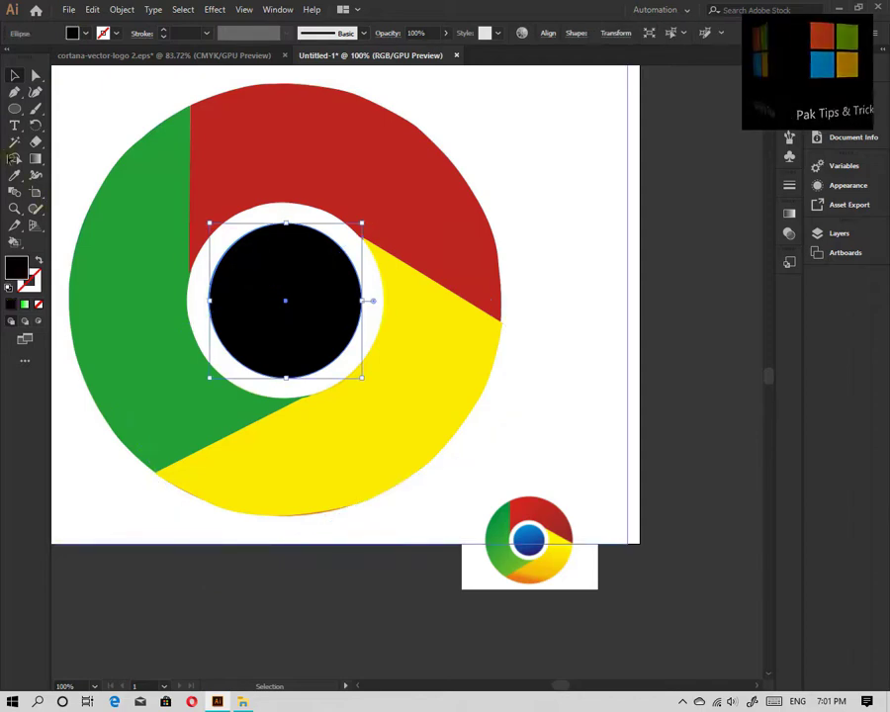
click(15, 175)
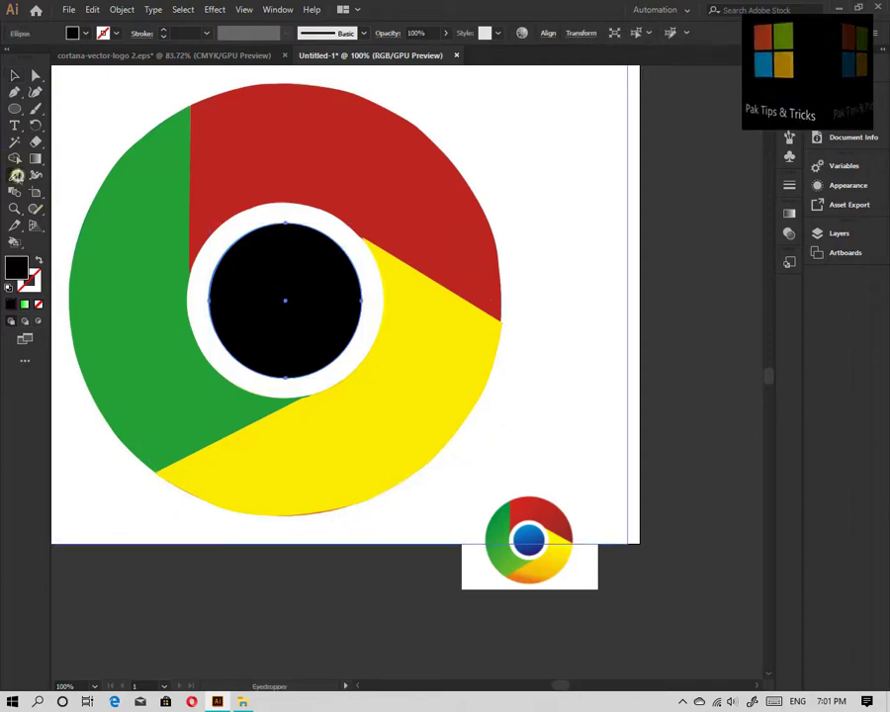
click(528, 537)
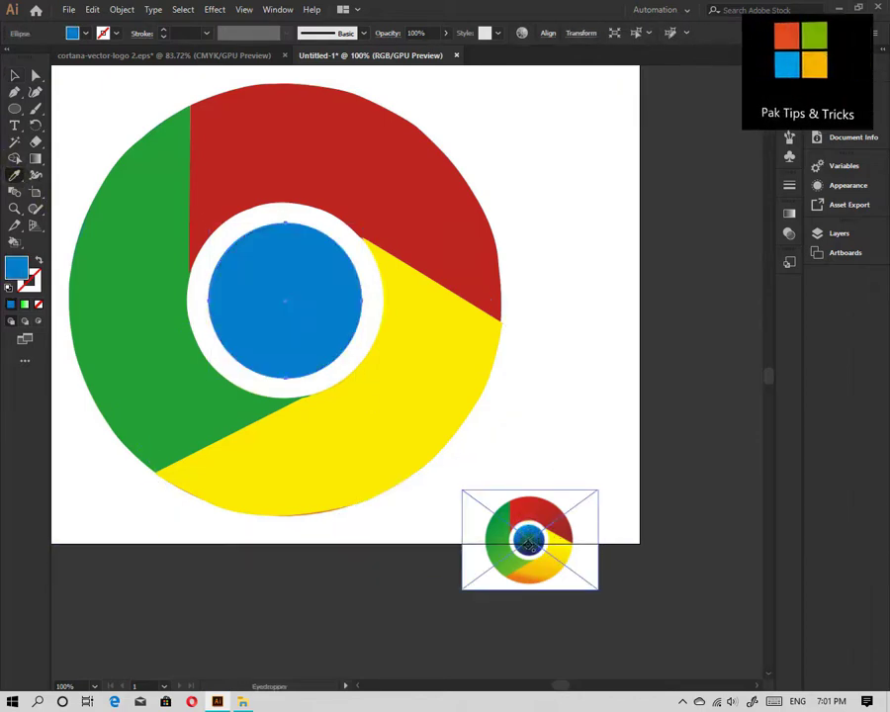
click(529, 546)
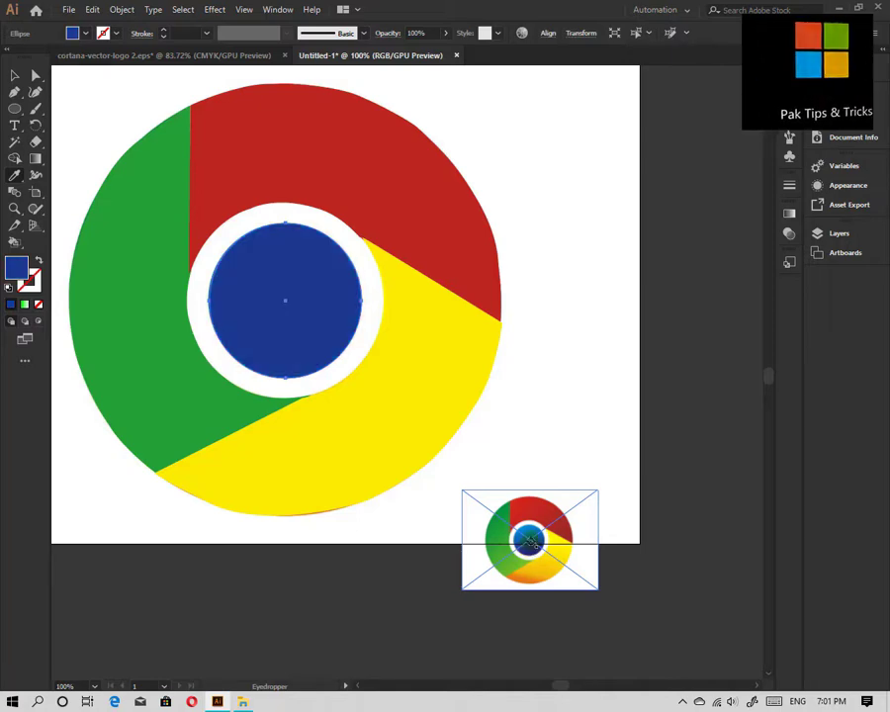
click(530, 539)
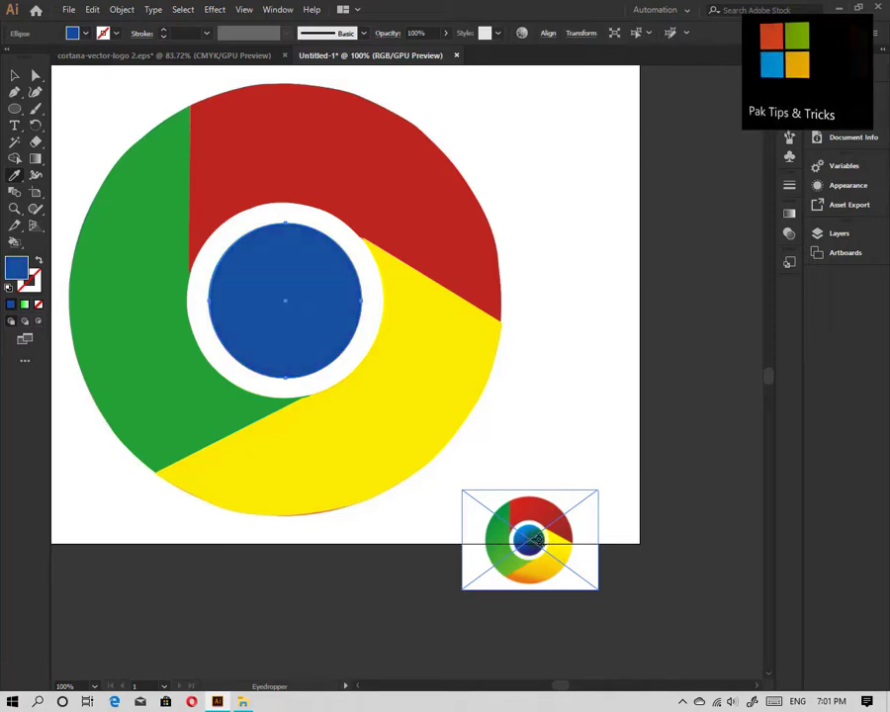
- Delete the small reference logo and move the original traced image out from behind the coloured shapes toward the artboard's lower-right corner
click(15, 75)
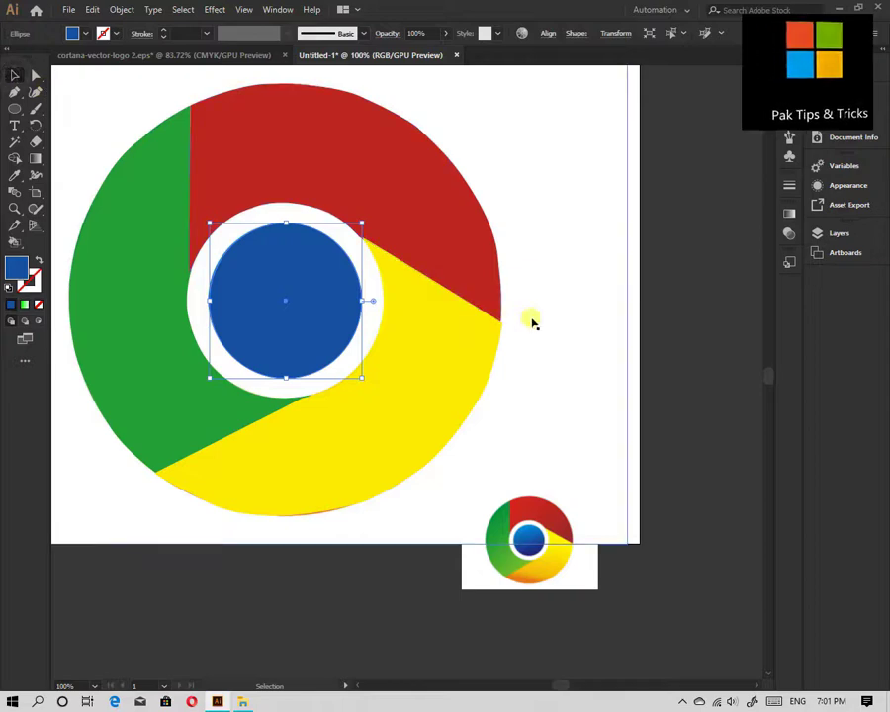
click(559, 541)
key(Delete)
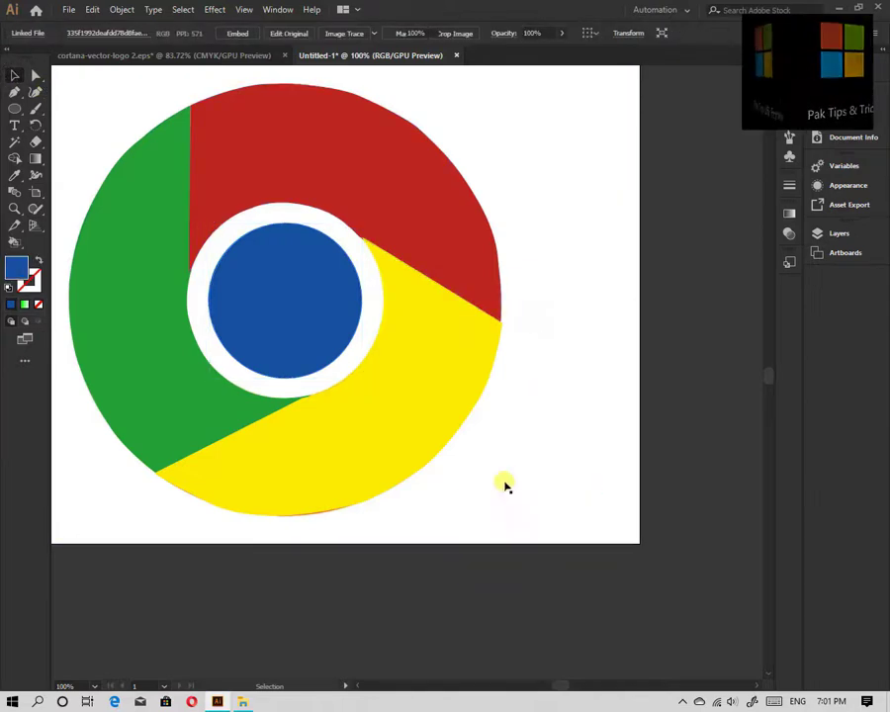
drag(134, 98, 607, 524)
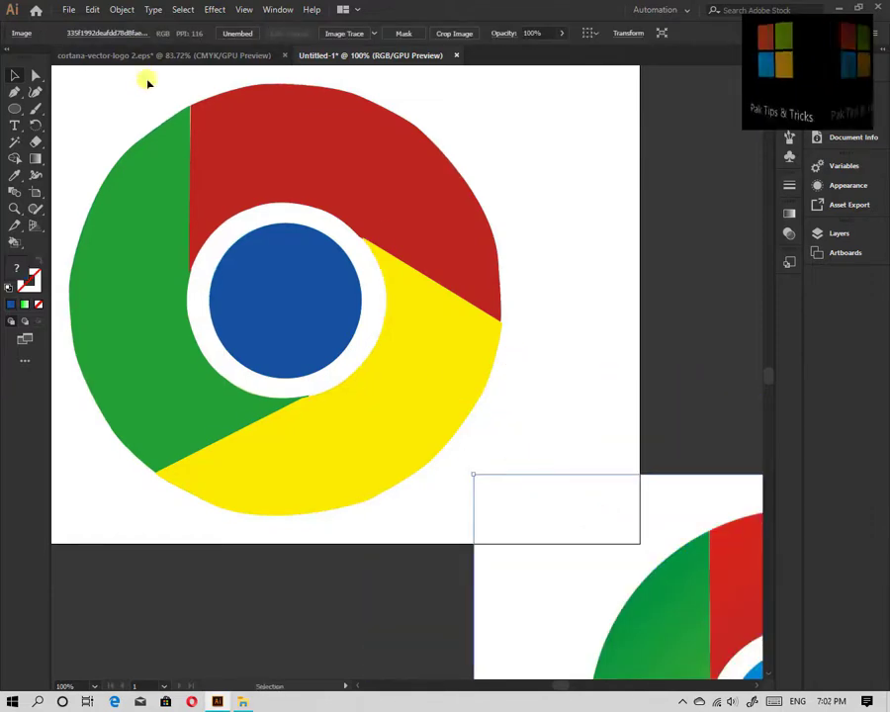
- Group all the coloured logo shapes and move the group slightly to the right on the artboard
click(458, 468)
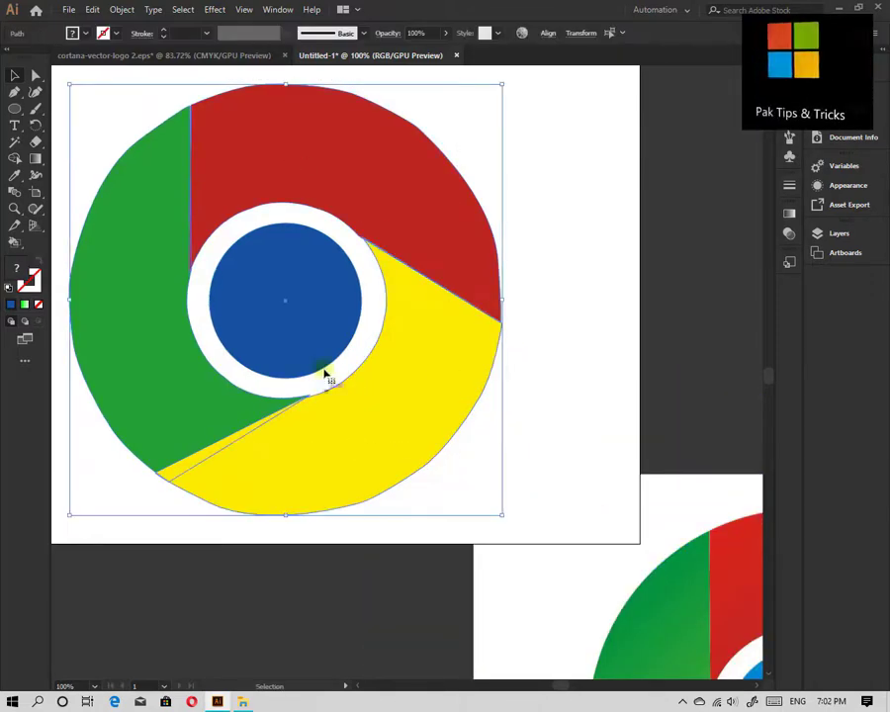
right_click(327, 374)
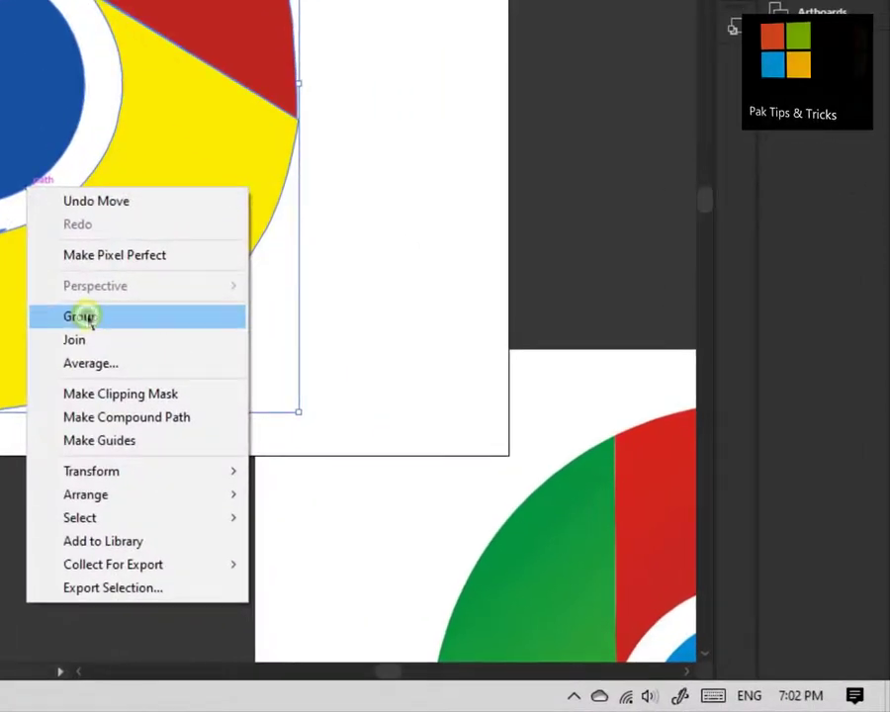
click(356, 447)
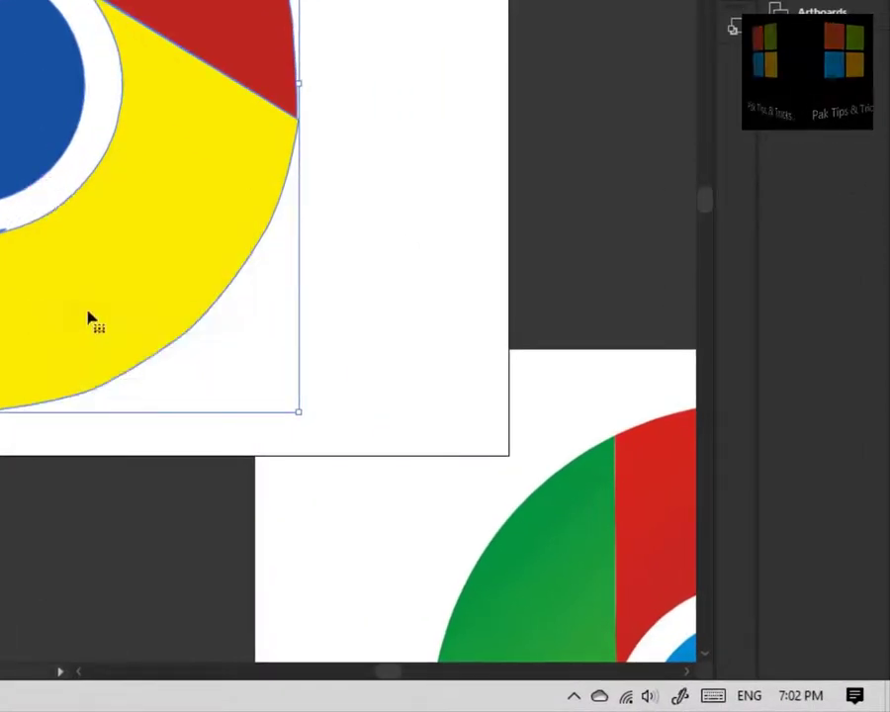
click(455, 173)
drag(99, 300, 140, 334)
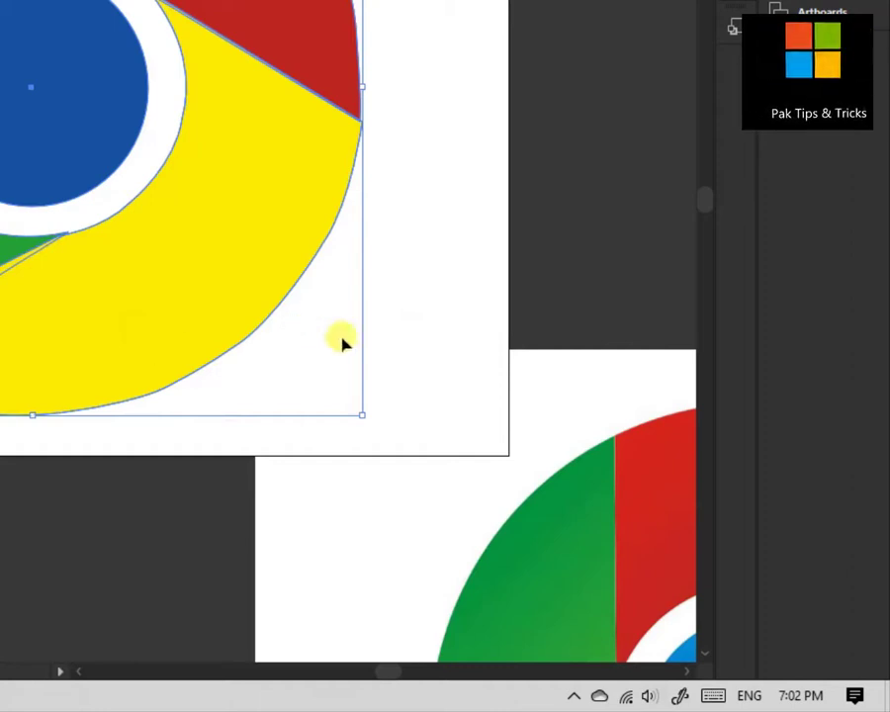
click(471, 187)
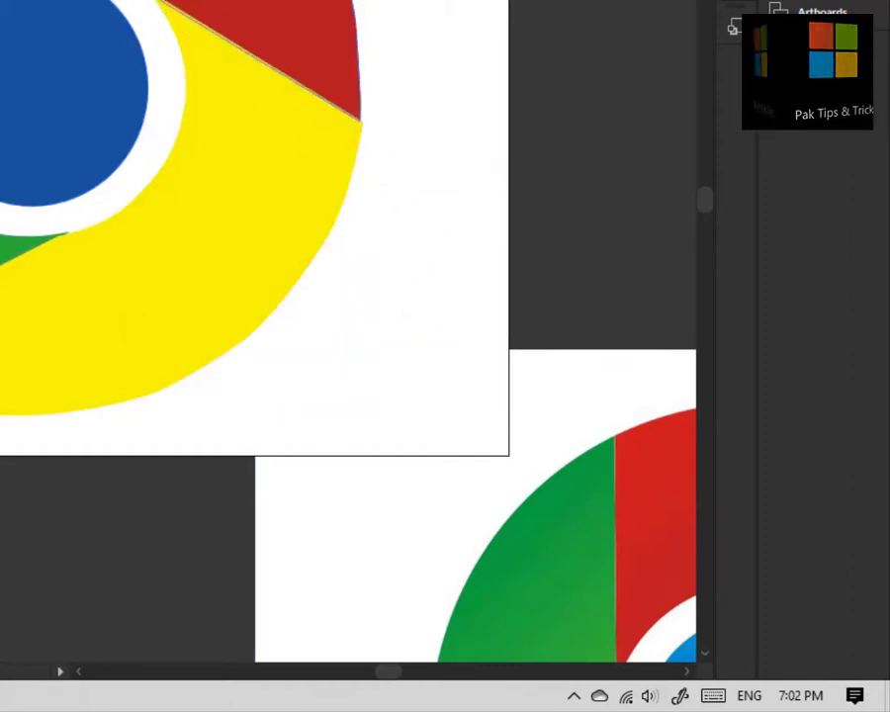